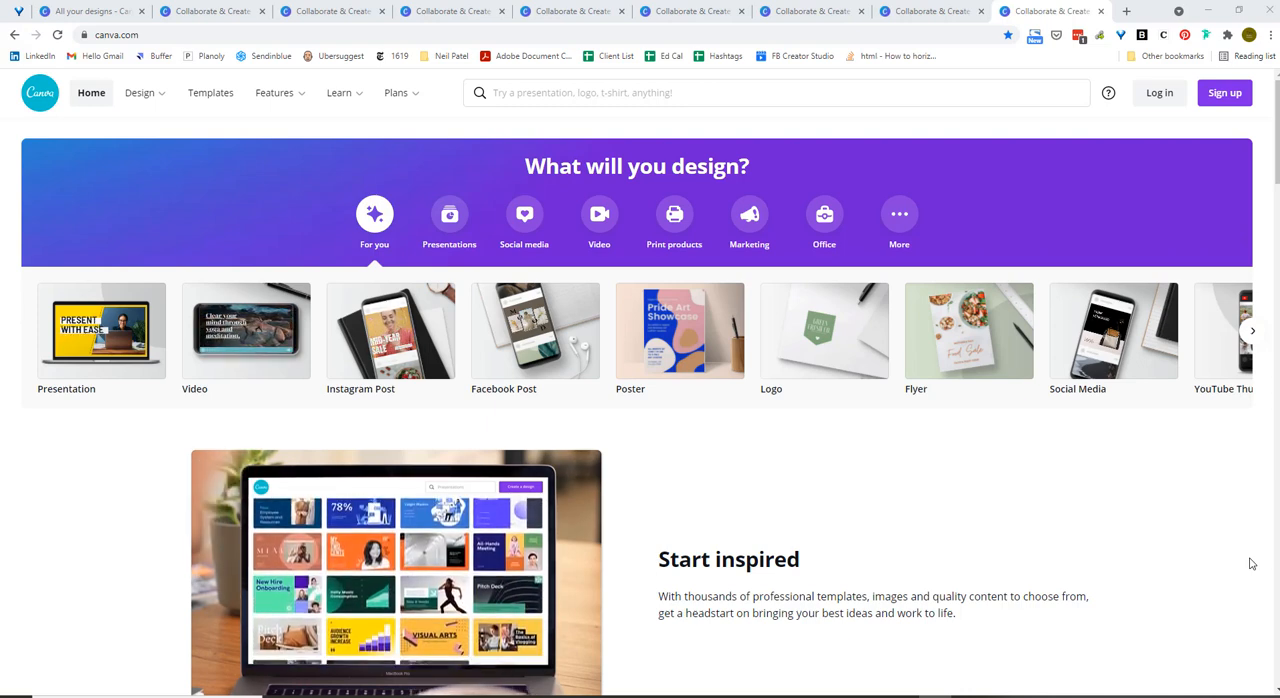
# Search the design types for "linkedin" and create a new blank LinkedIn Banner design.
pyautogui.click(615, 90)
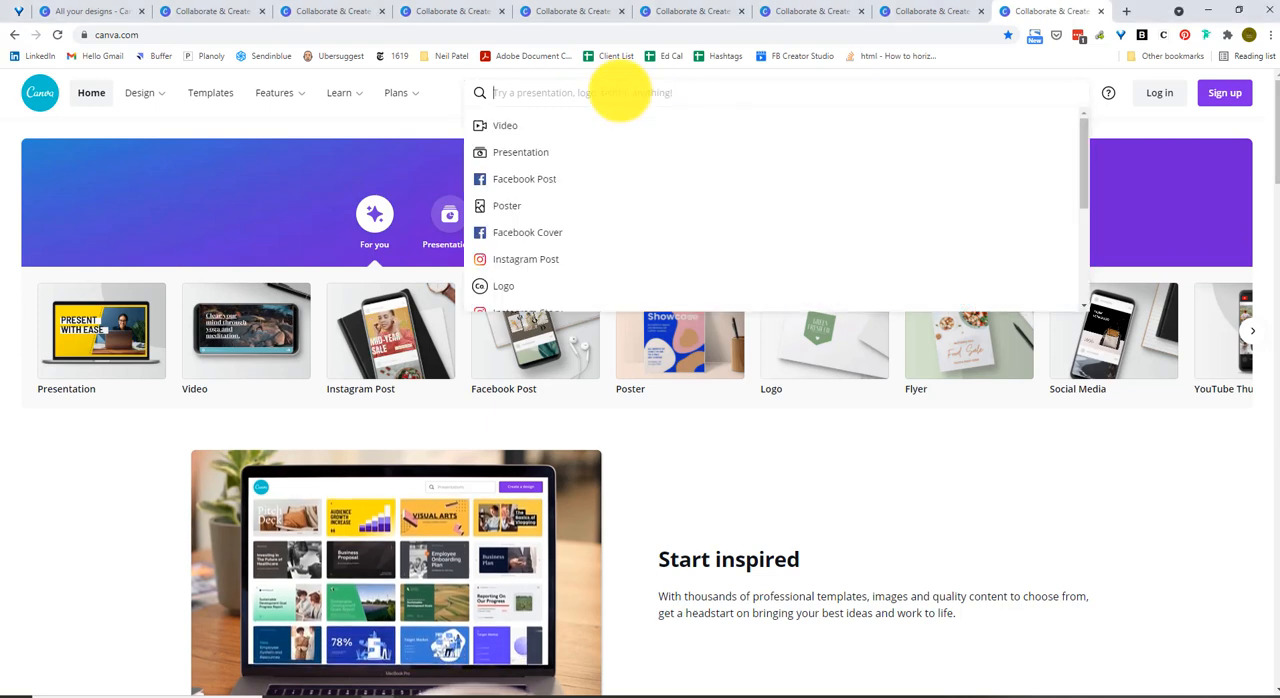
pyautogui.write('linkeidn')
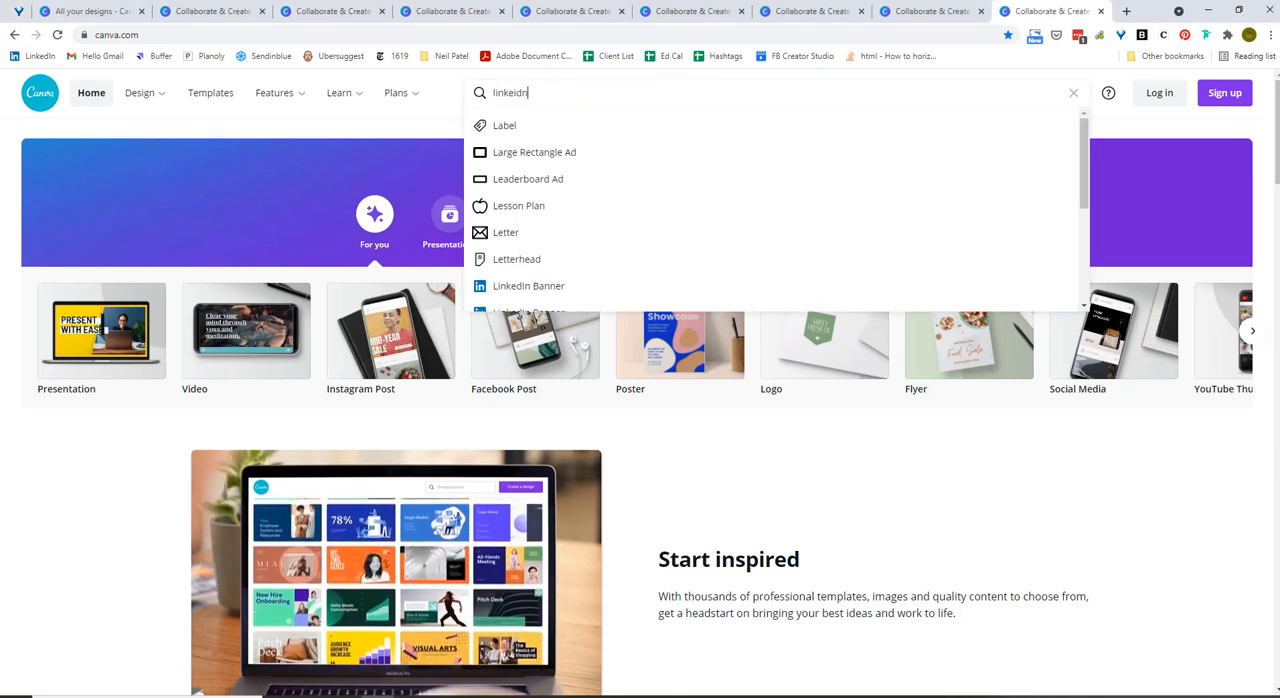
pyautogui.press('BackSpace')
pyautogui.press('BackSpace')
pyautogui.press('BackSpace')
pyautogui.press('BackSpace')
pyautogui.write('edin')
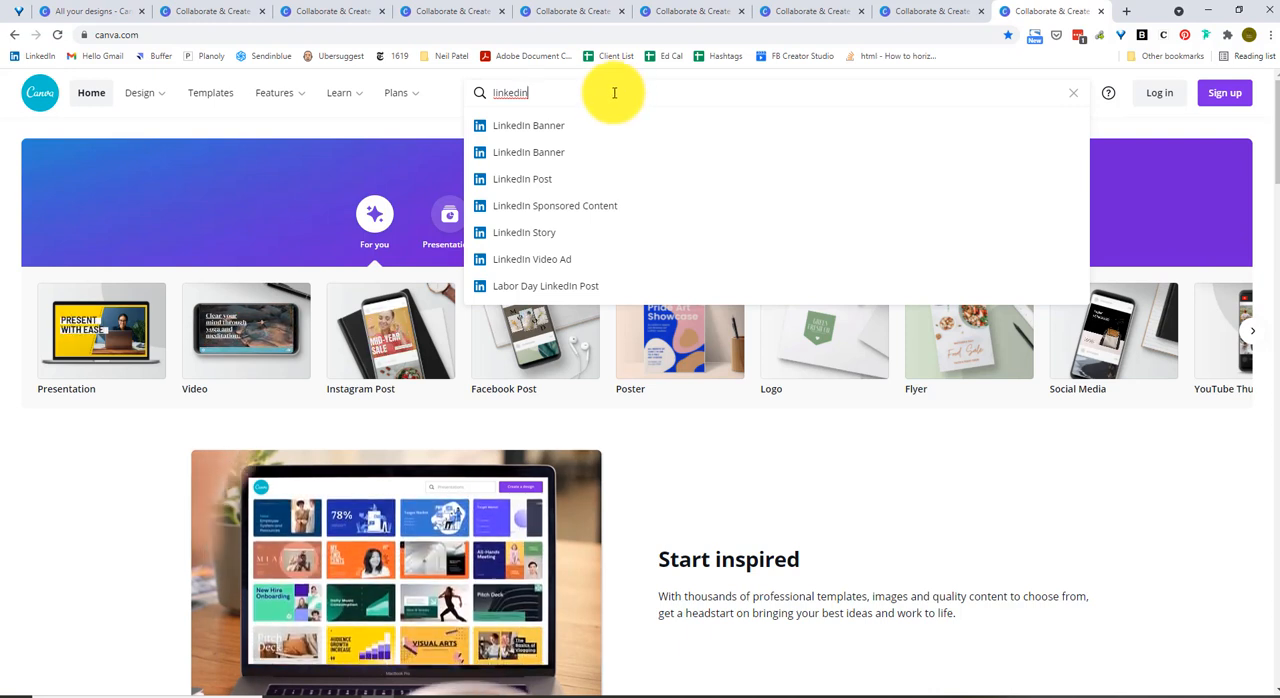
pyautogui.click(560, 126)
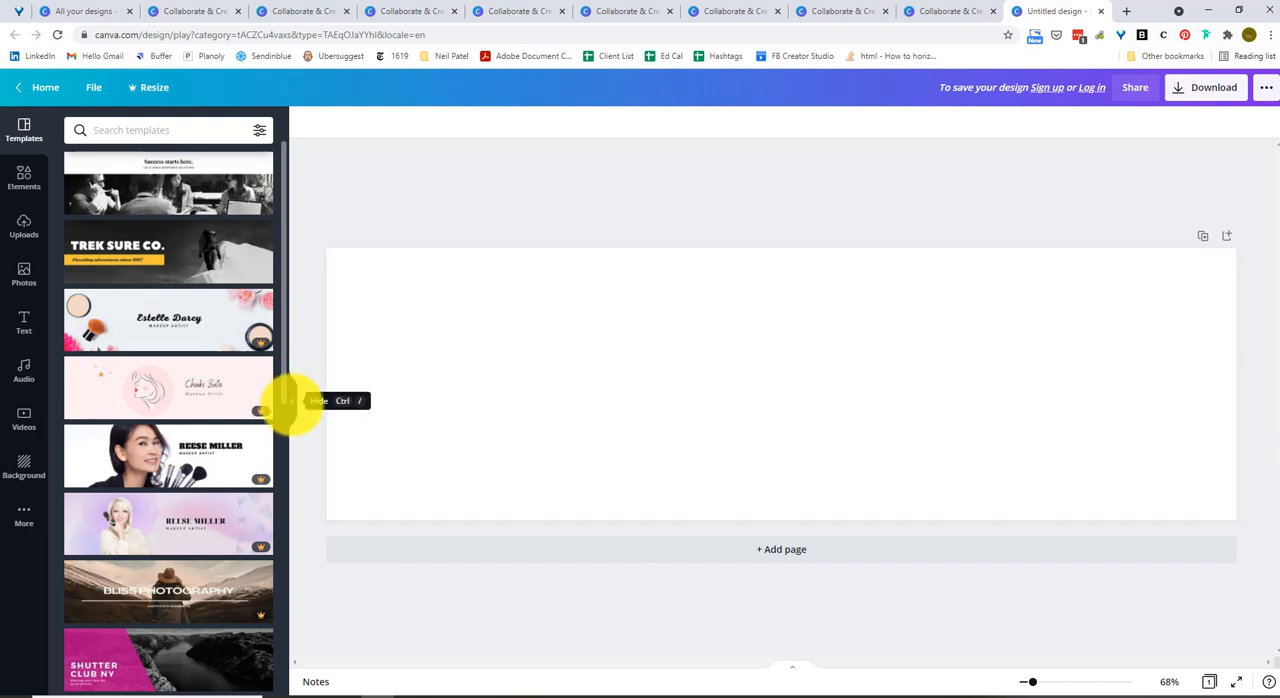
# Search the photo library for "happy employees" and browse through the pictures.
pyautogui.click(291, 400)
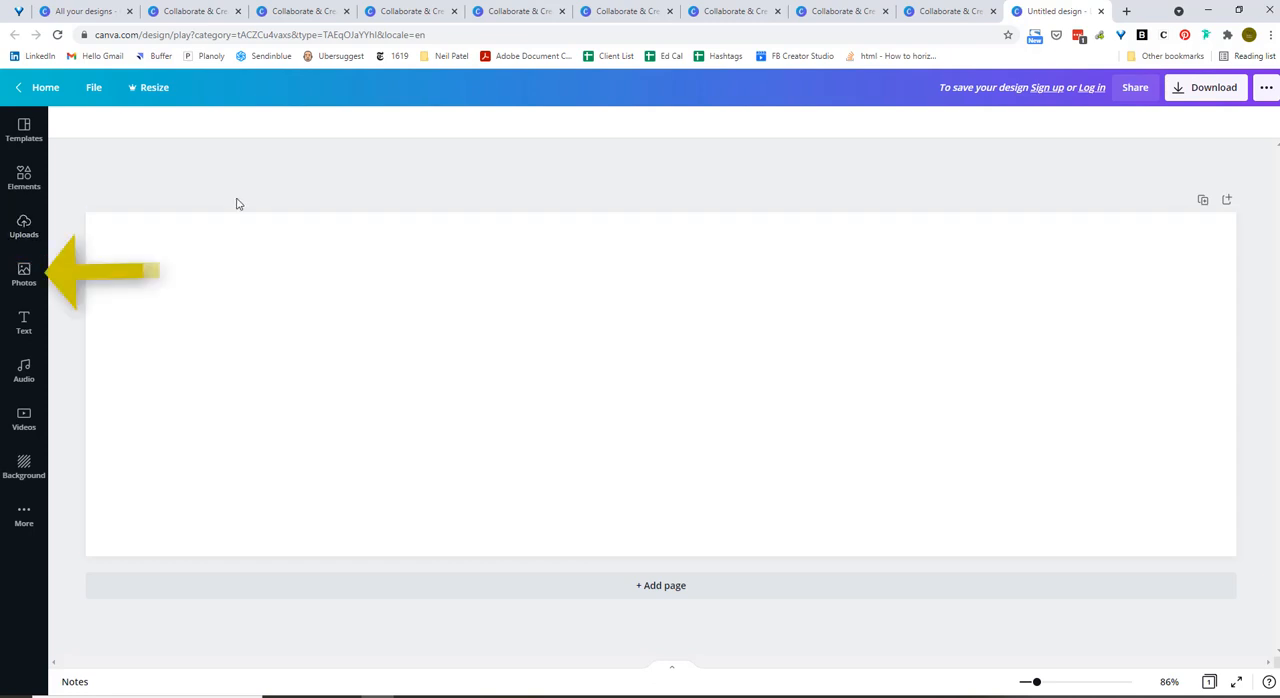
pyautogui.click(38, 281)
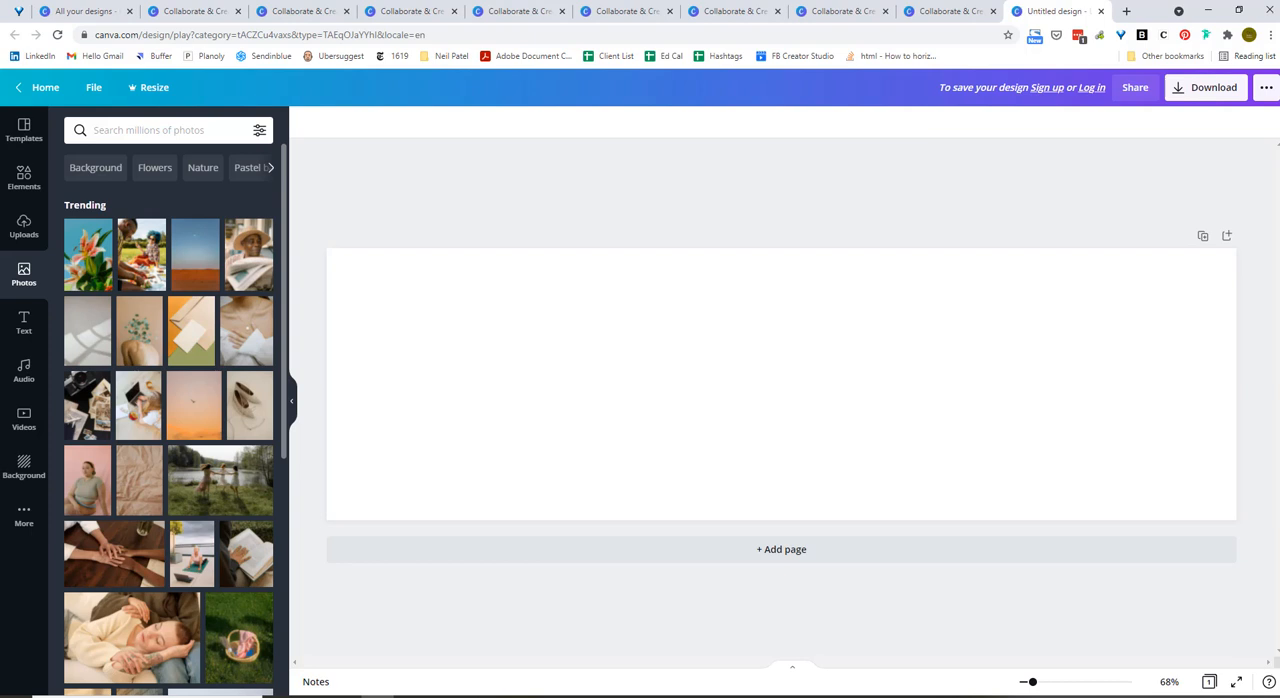
pyautogui.click(165, 134)
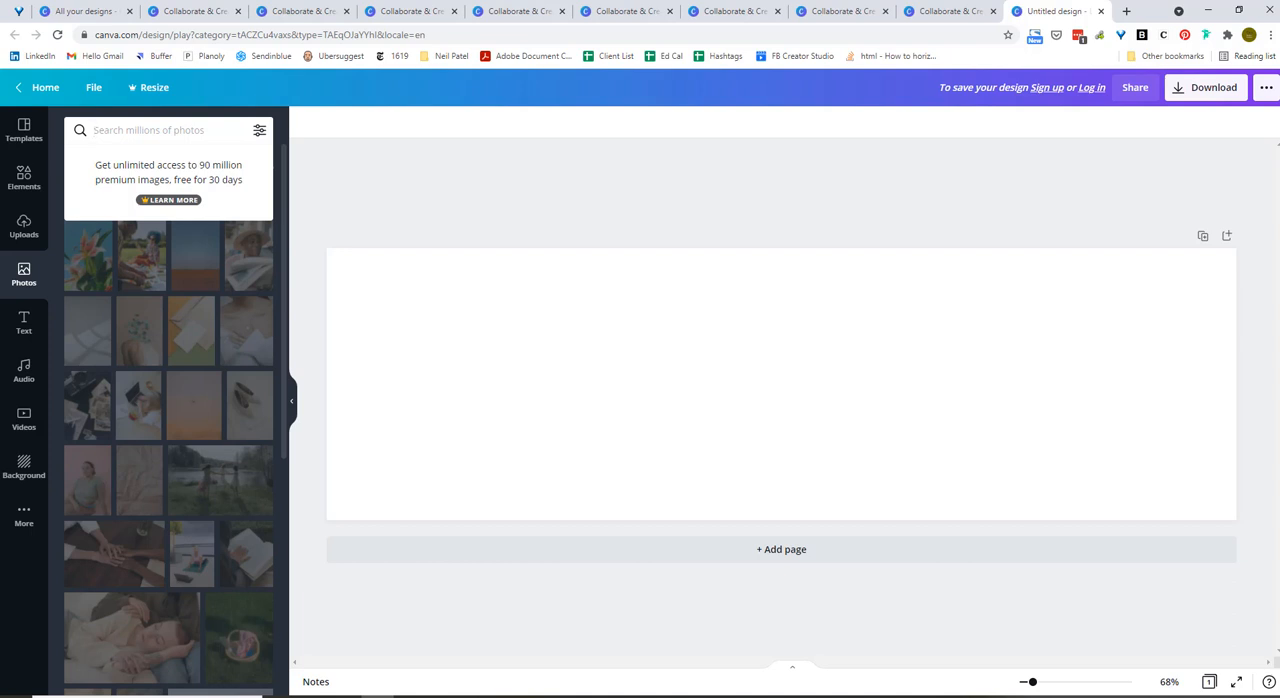
pyautogui.write('employees')
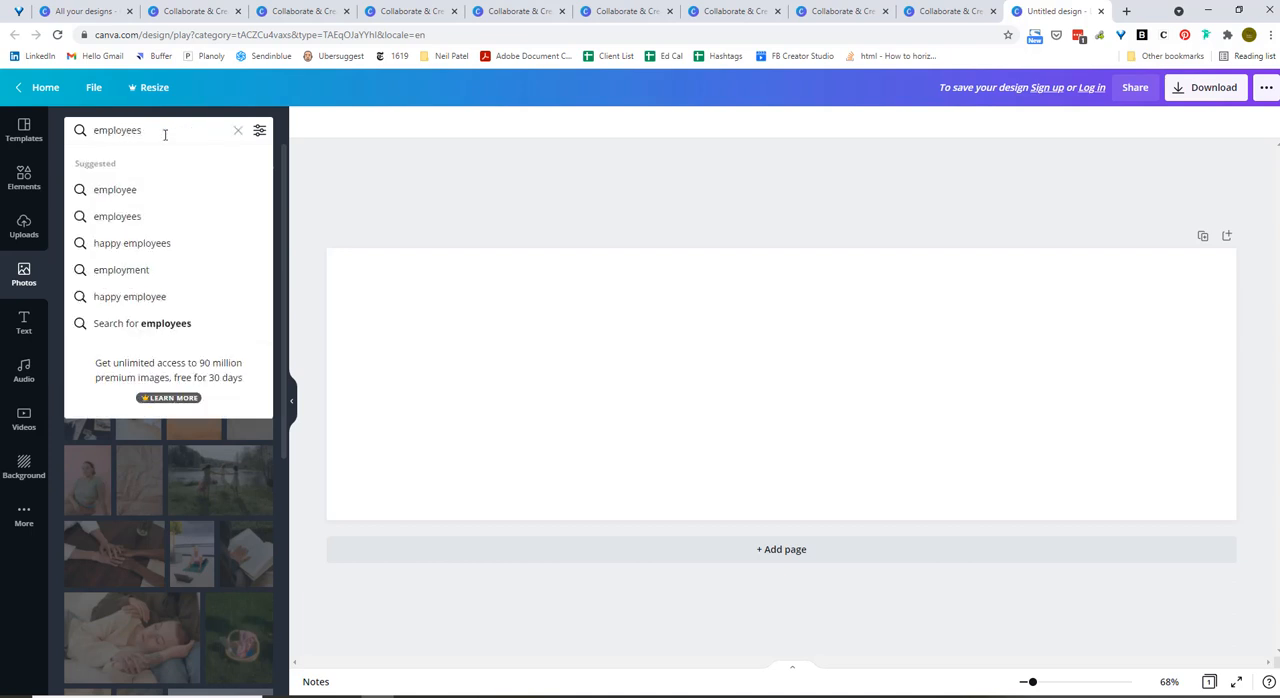
pyautogui.click(152, 249)
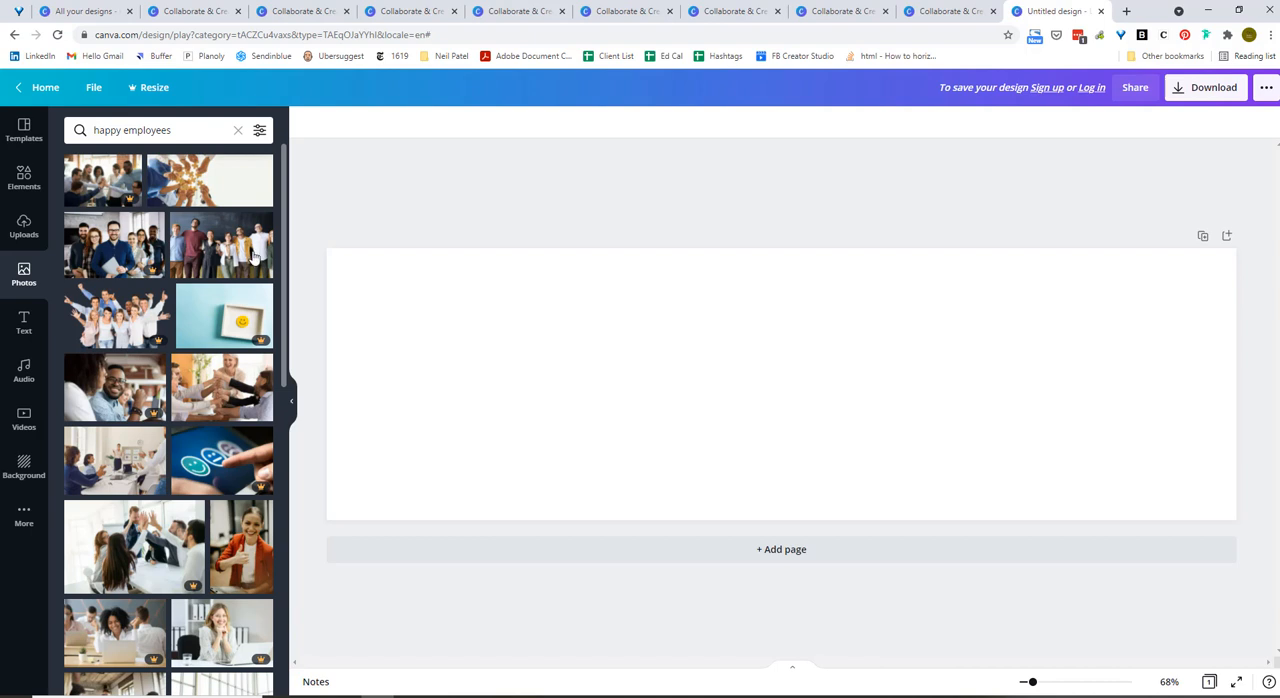
pyautogui.moveTo(284, 305); pyautogui.dragTo(284, 309)
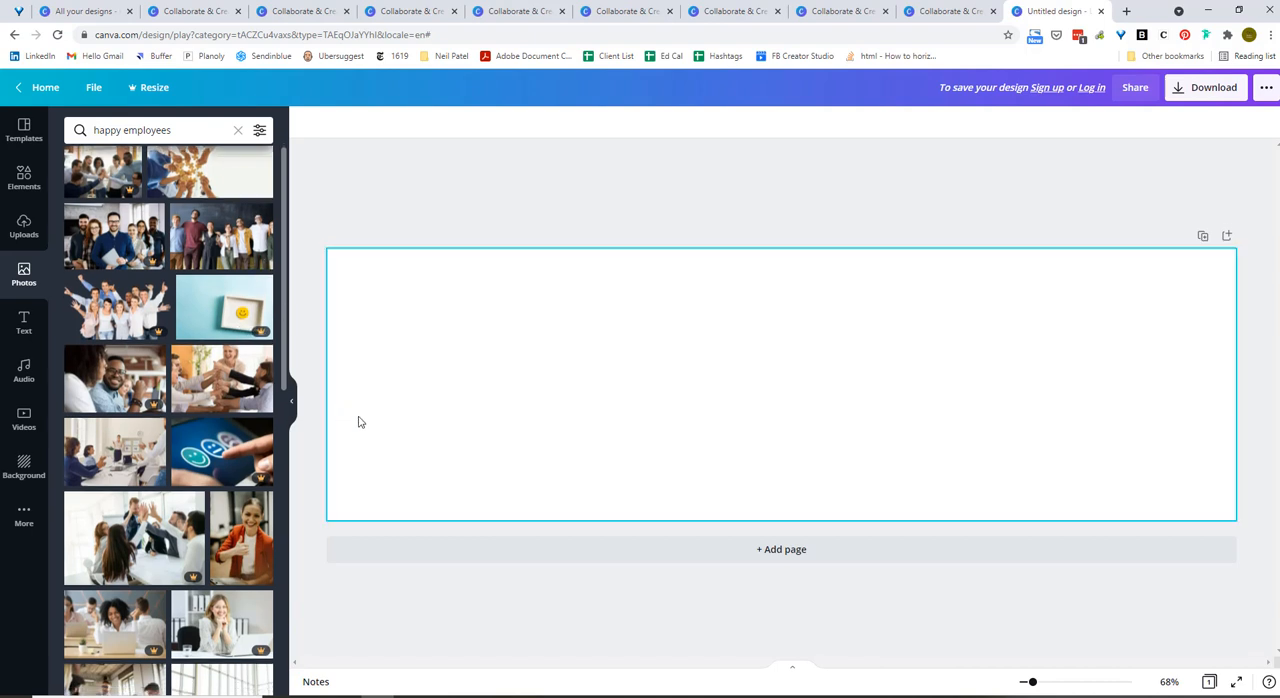
pyautogui.click(490, 511)
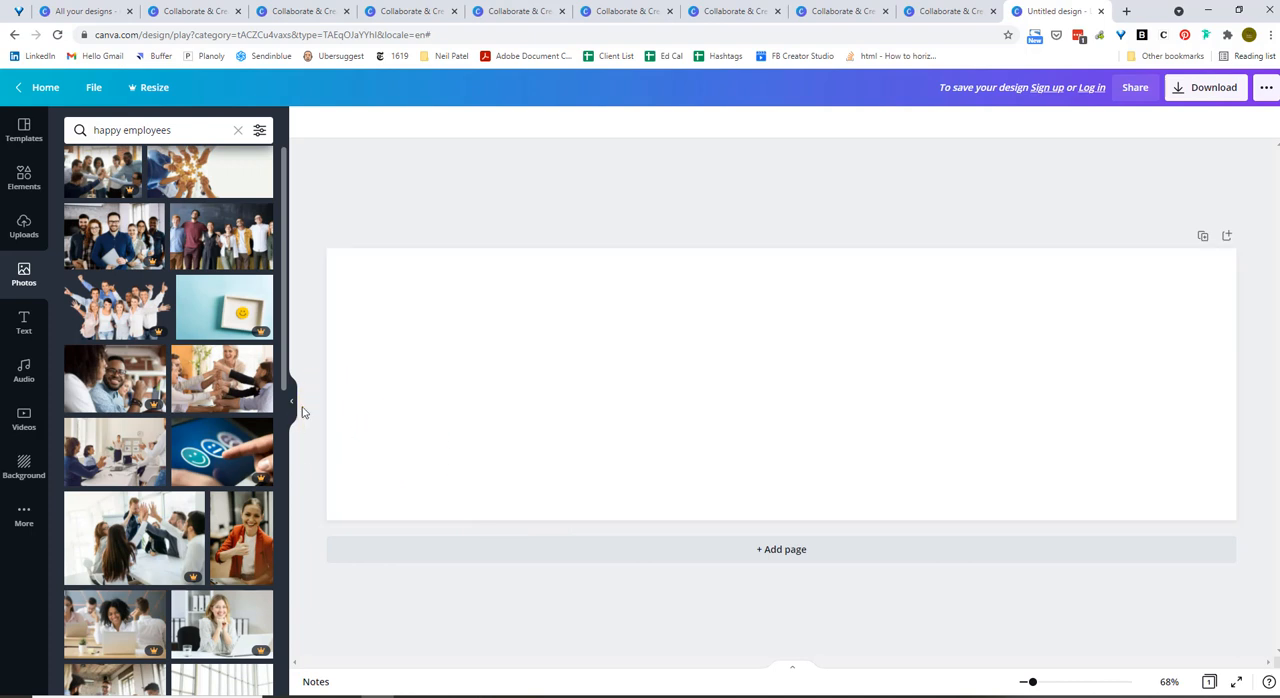
pyautogui.moveTo(284, 381); pyautogui.dragTo(277, 692)
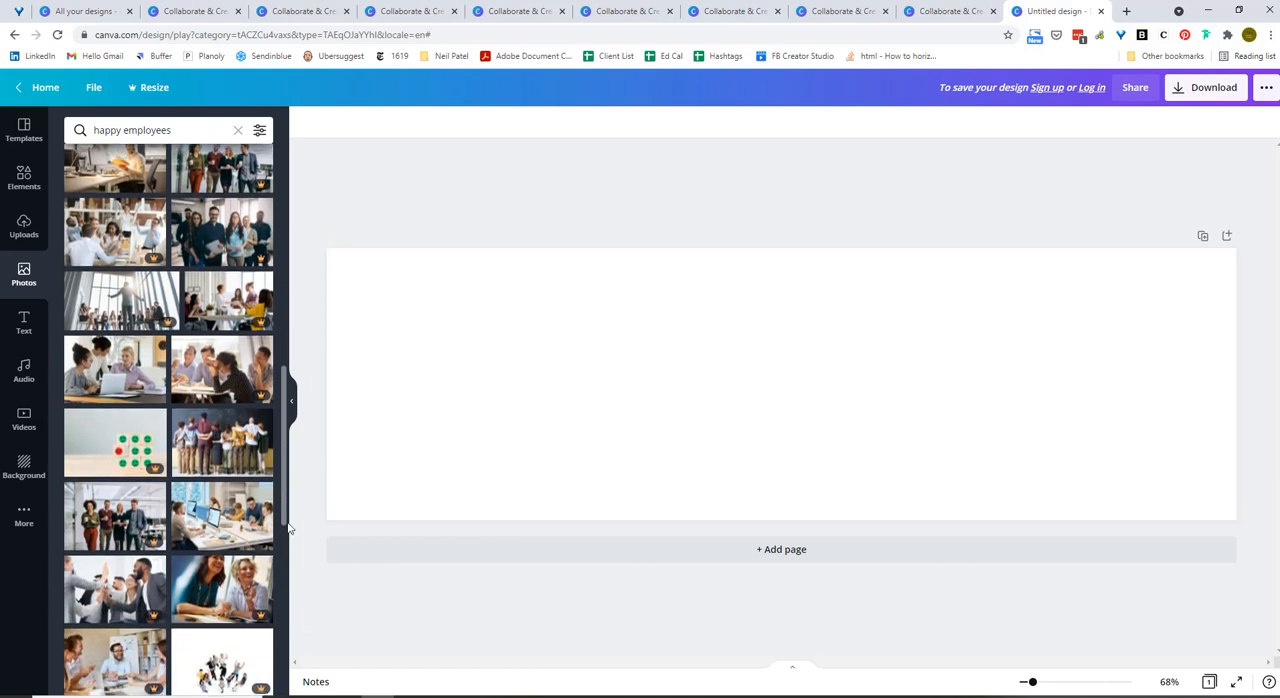
pyautogui.moveTo(289, 525); pyautogui.dragTo(309, 230)
# Search the photos for "office background", try the blurred office photo with orange chairs on the banner and remove it.
pyautogui.click(197, 137)
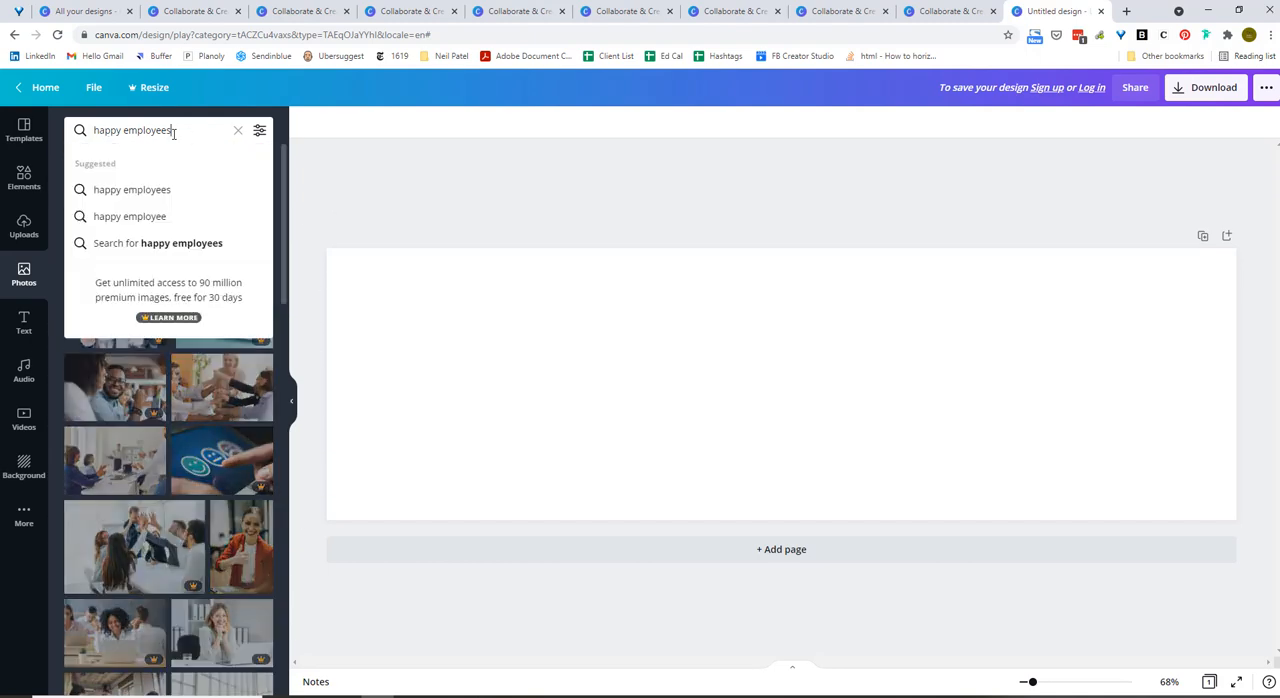
pyautogui.write('office')
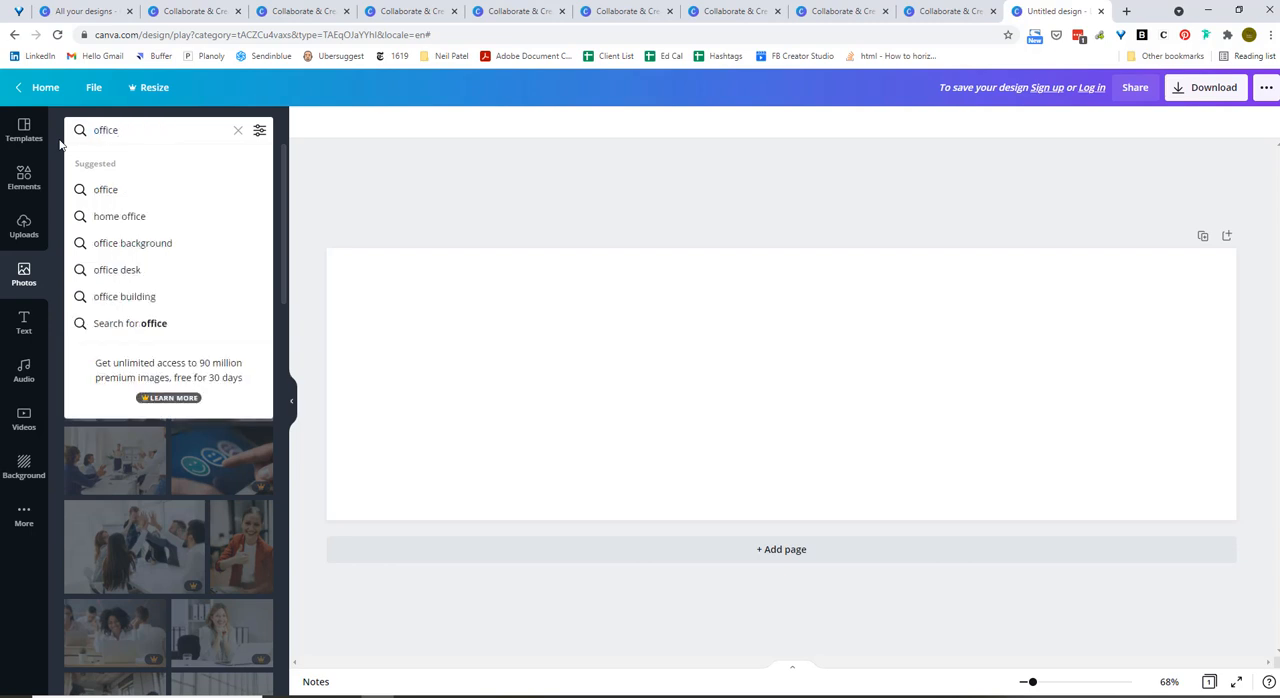
pyautogui.click(110, 243)
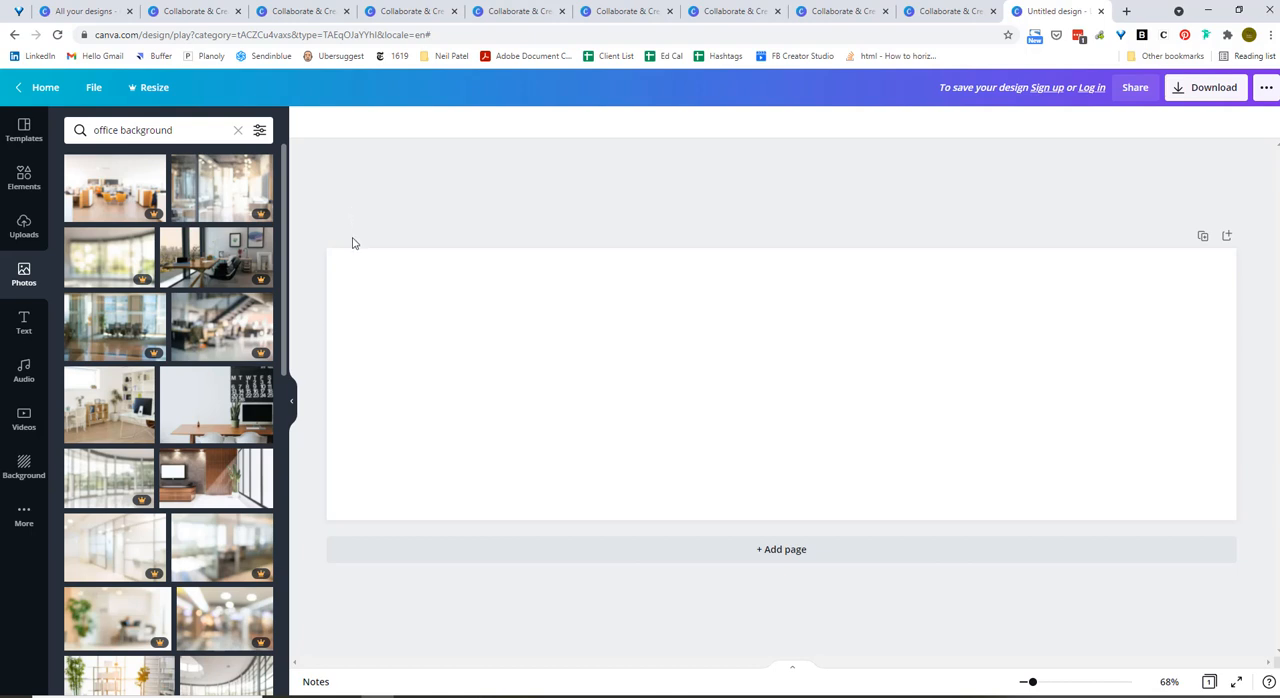
pyautogui.click(115, 188)
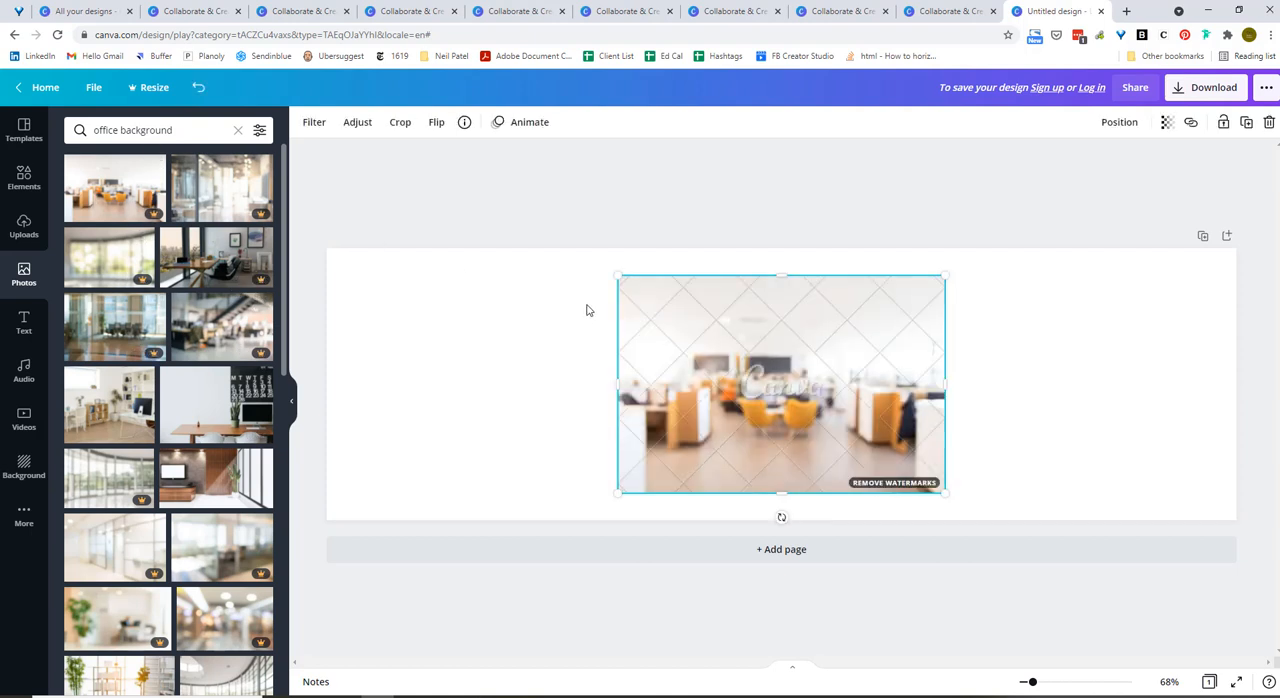
pyautogui.press('Delete')
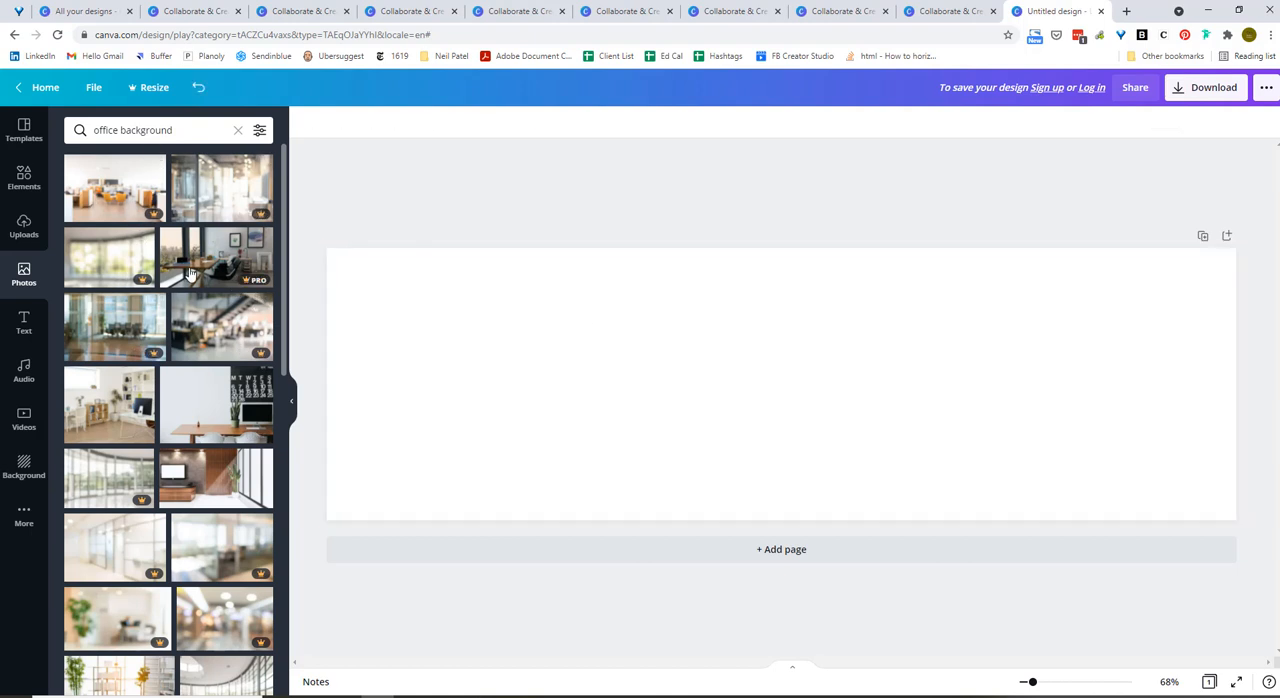
# Add the office photo with the wood-panelled wall and wall-mounted screen to the banner and flip it horizontally.
pyautogui.scroll(-1, 237, 418)
pyautogui.click(237, 418)
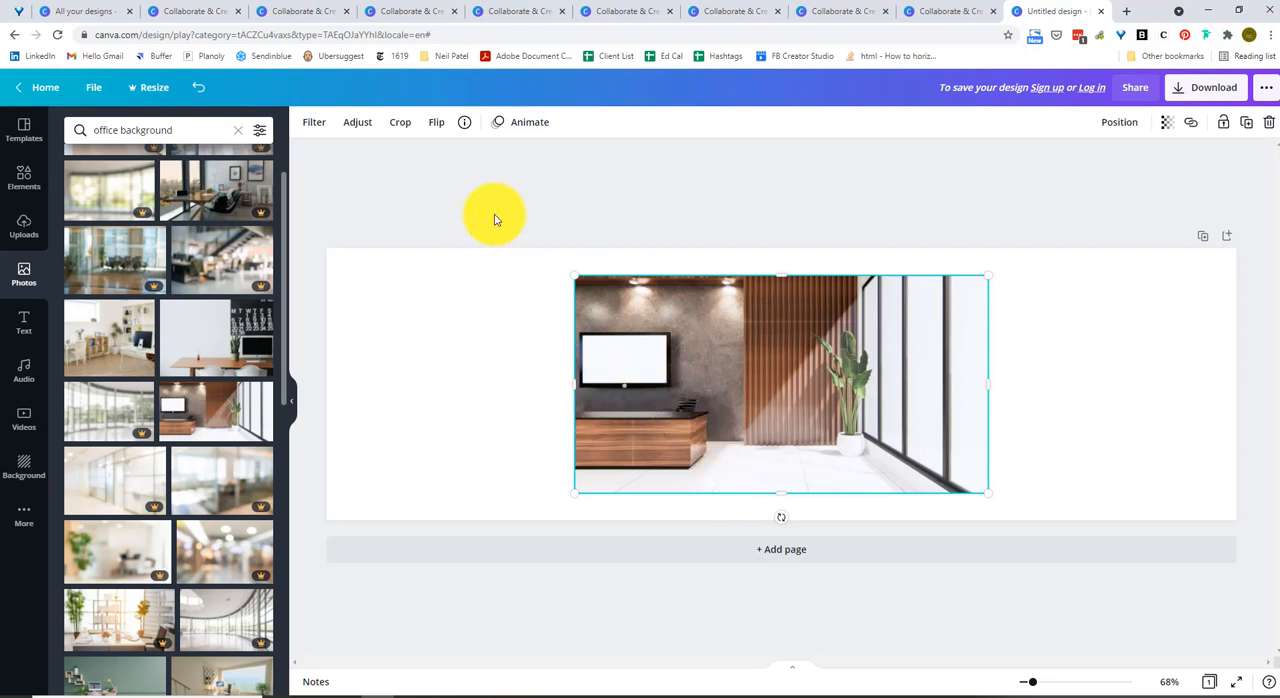
pyautogui.click(436, 124)
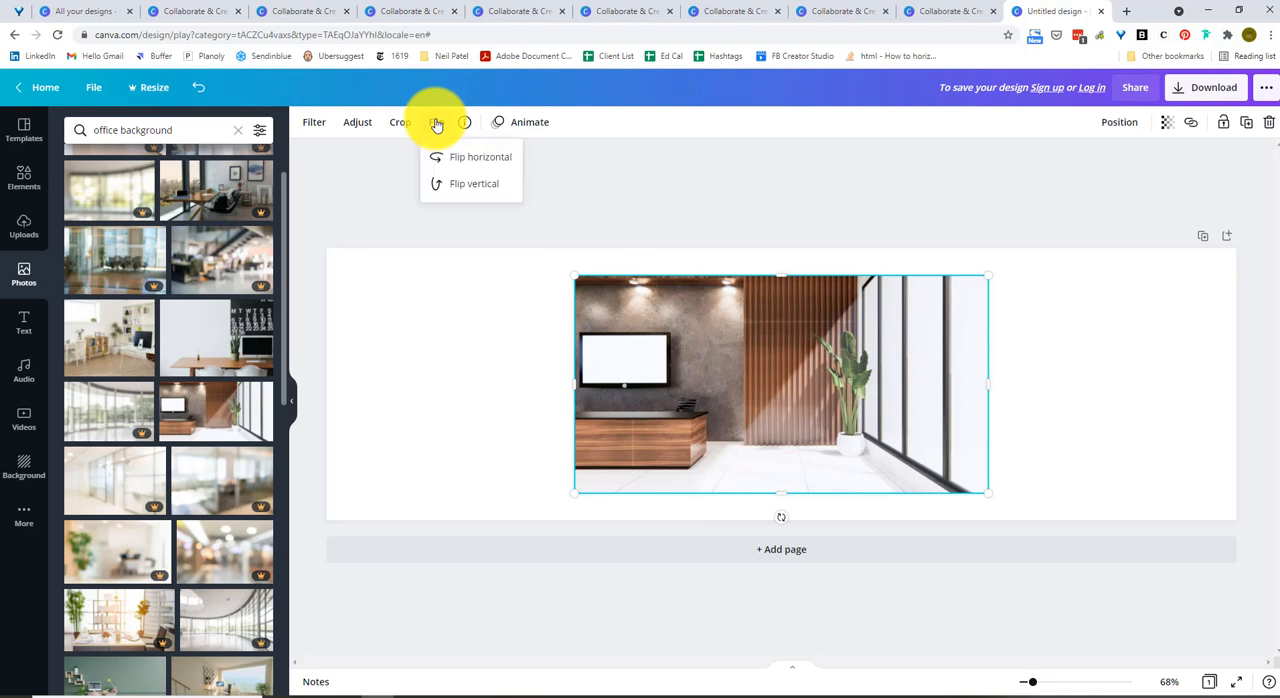
pyautogui.click(451, 160)
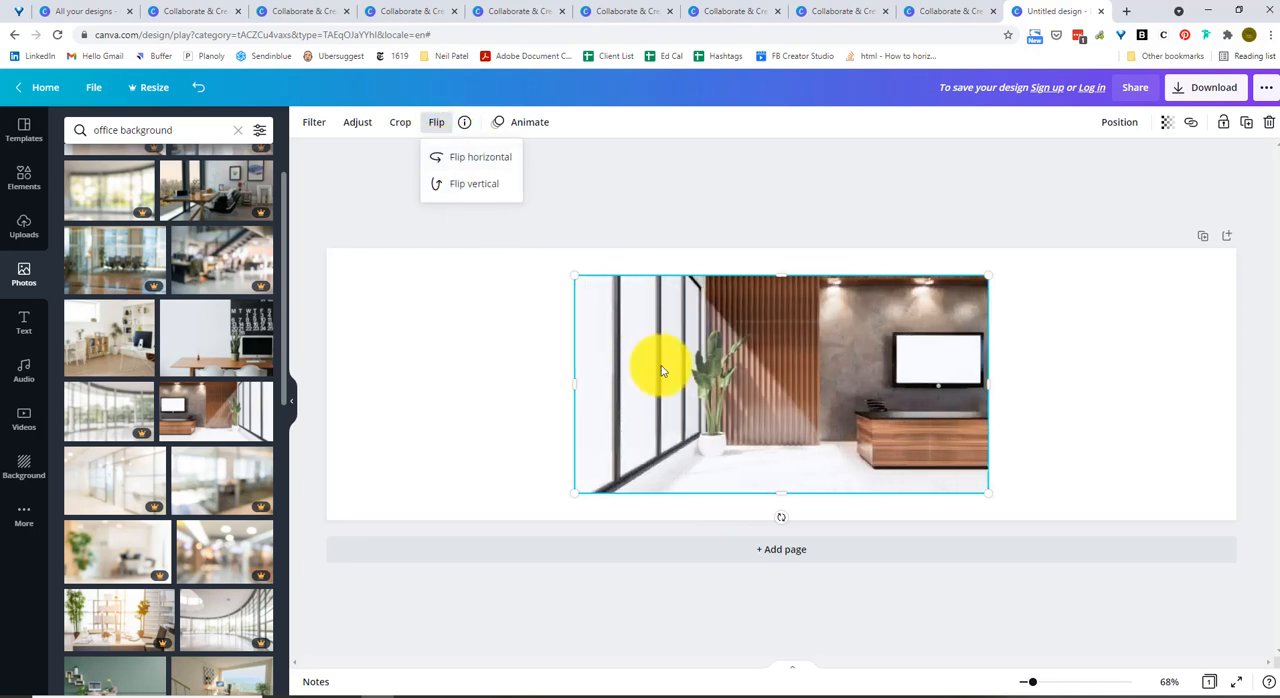
# Enlarge and reposition the flipped office photo so it covers the whole banner.
pyautogui.moveTo(666, 377); pyautogui.dragTo(423, 354)
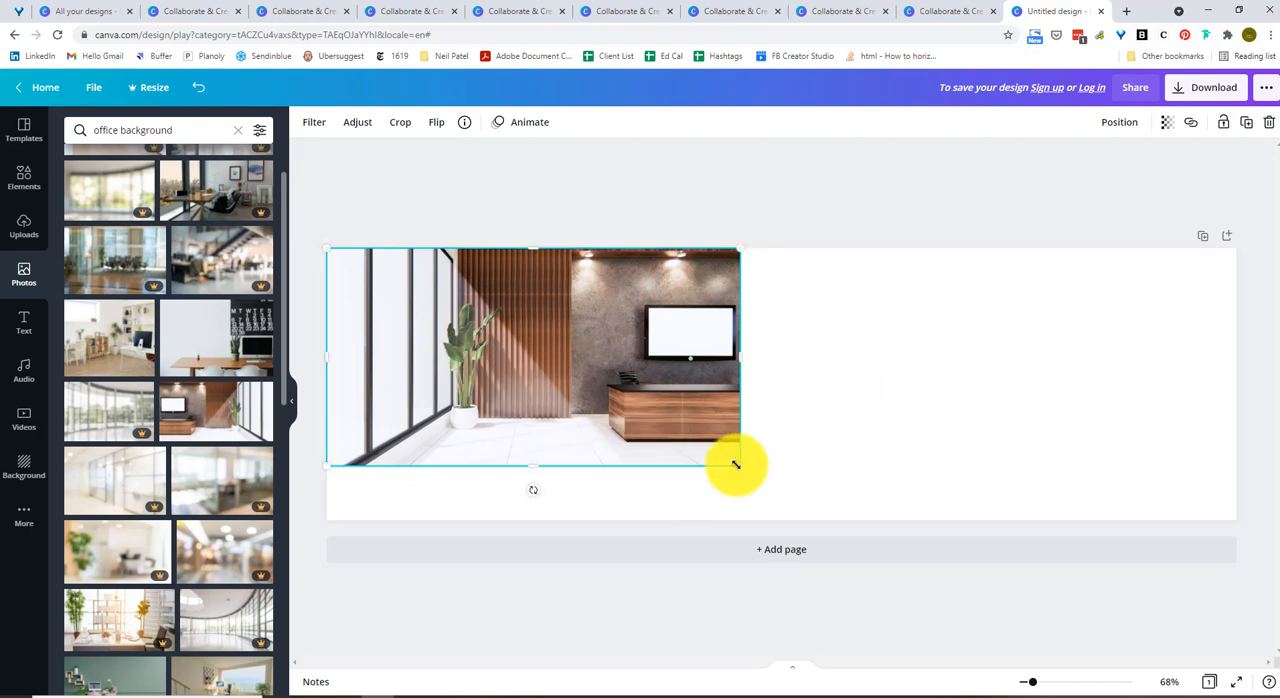
pyautogui.moveTo(734, 463); pyautogui.dragTo(978, 535)
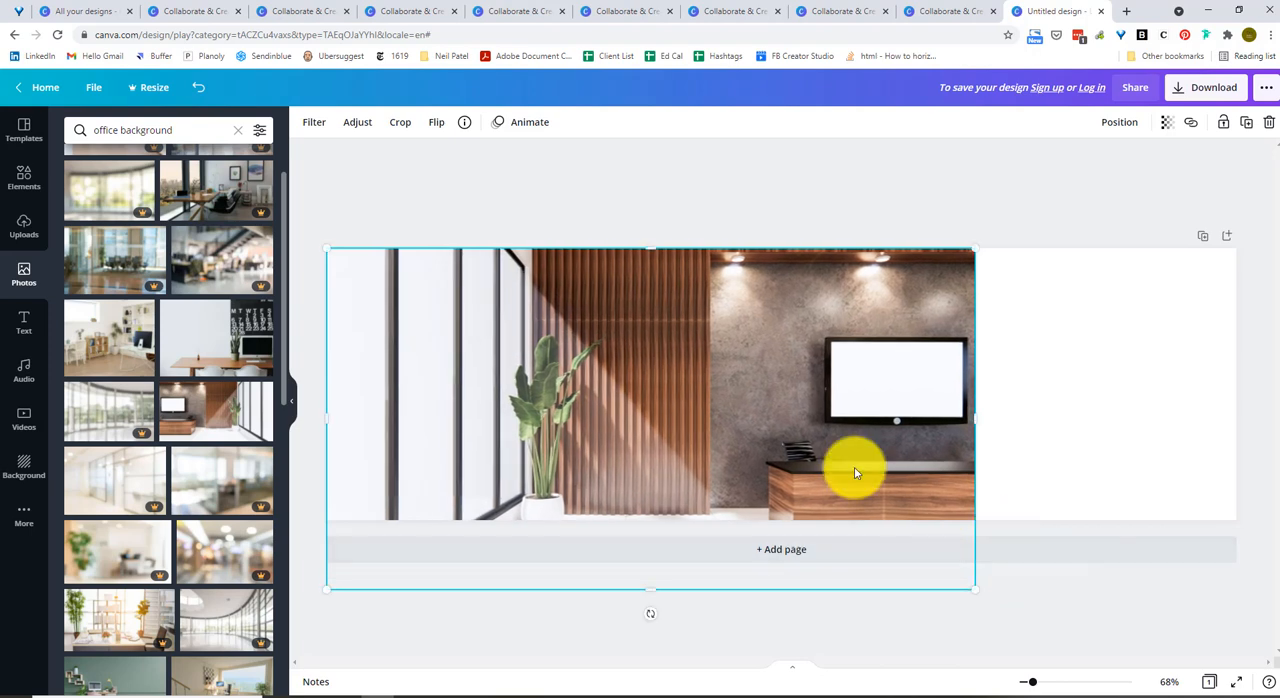
pyautogui.moveTo(857, 466); pyautogui.dragTo(1115, 448)
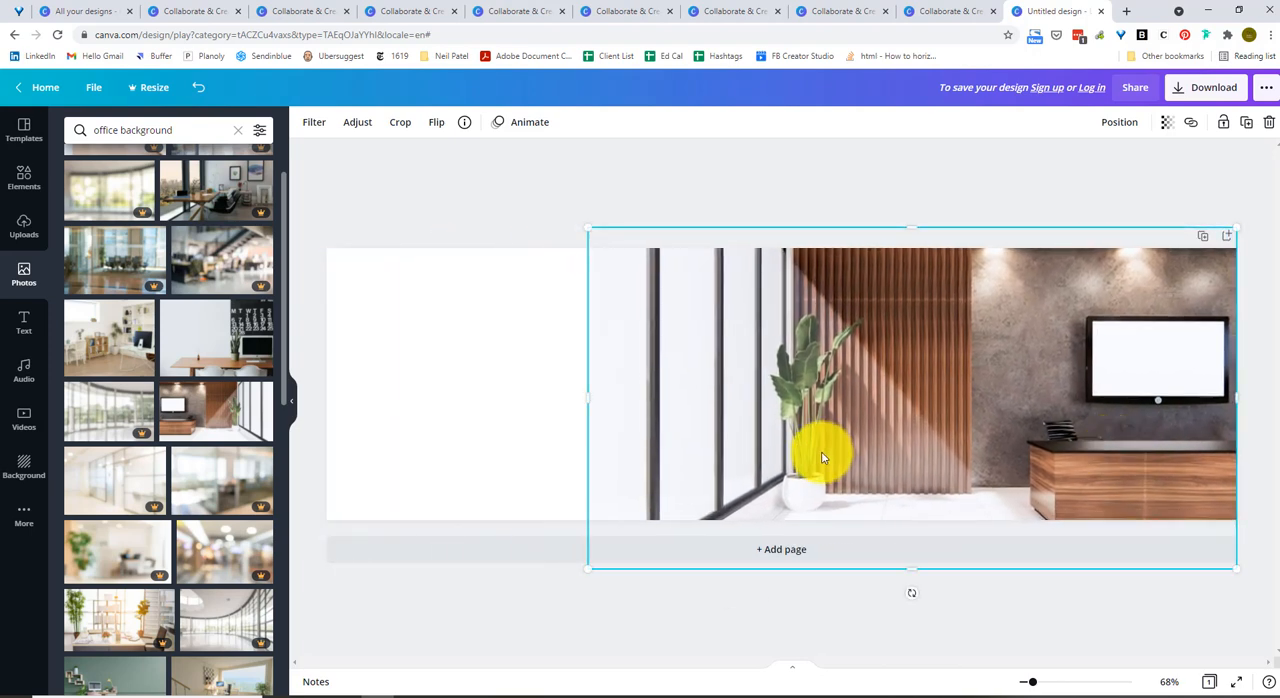
pyautogui.moveTo(588, 397); pyautogui.dragTo(323, 390)
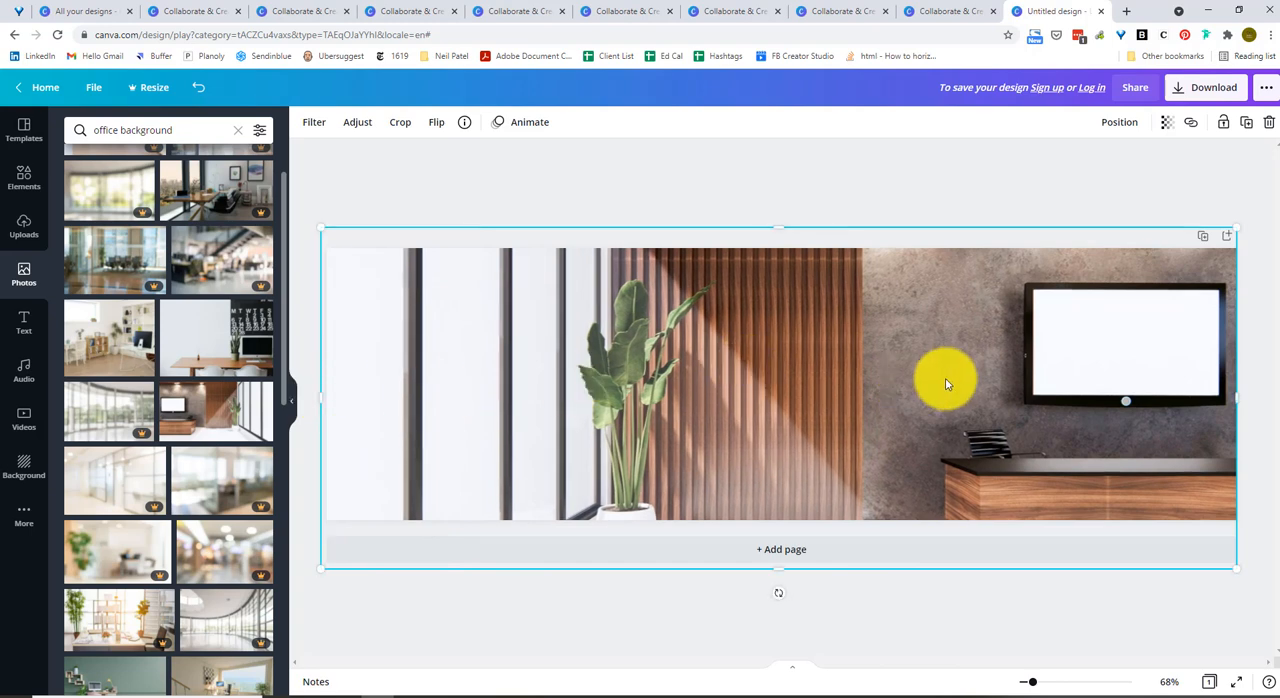
pyautogui.moveTo(1020, 366); pyautogui.dragTo(1020, 389)
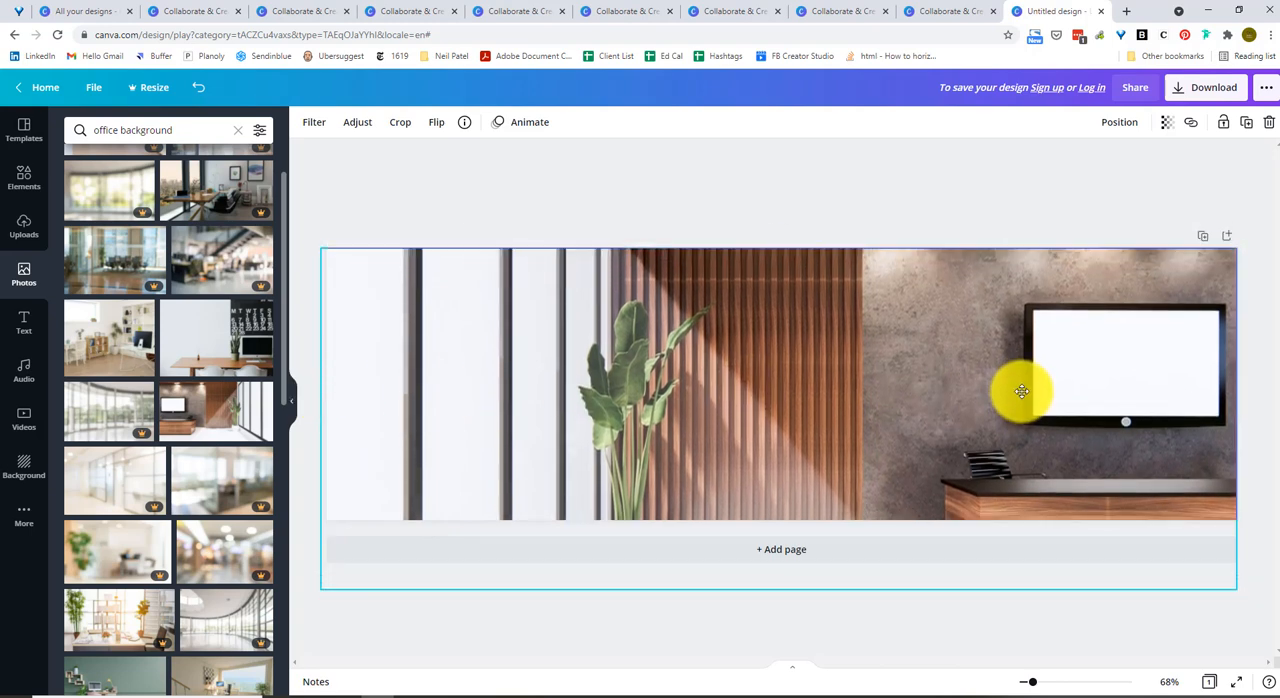
pyautogui.click(991, 197)
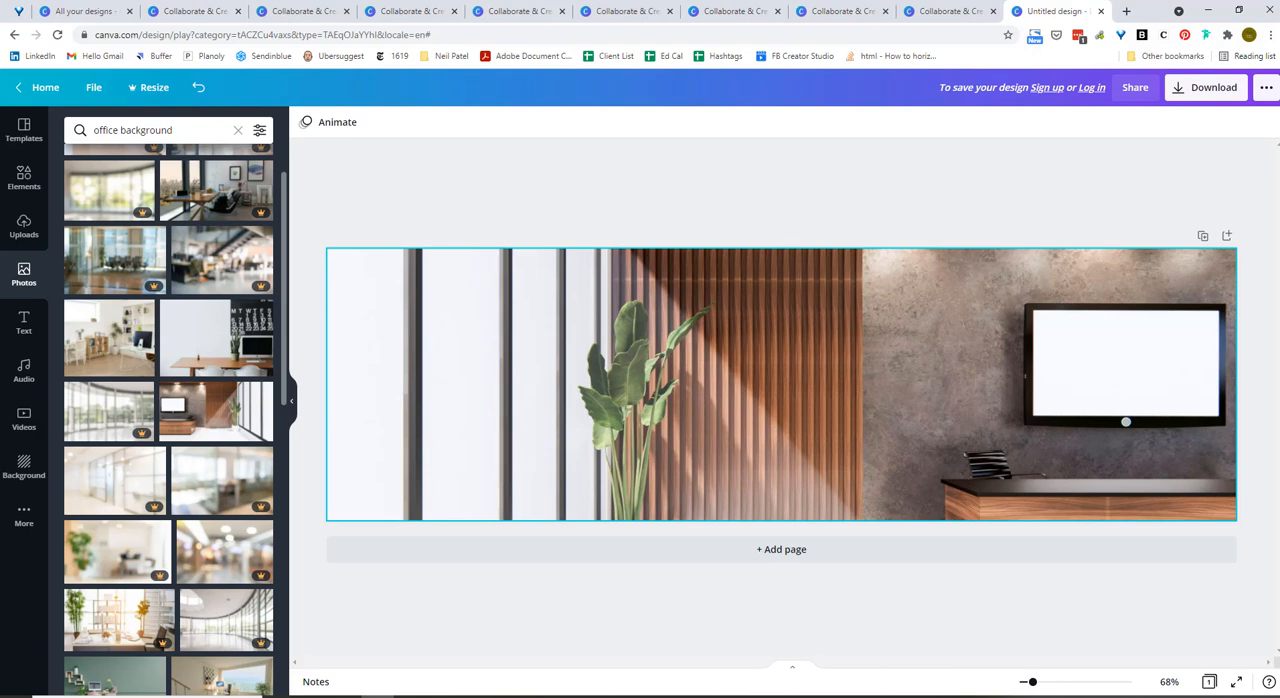
# Delete the office photo from the banner, leaving the page blank.
pyautogui.click(757, 412)
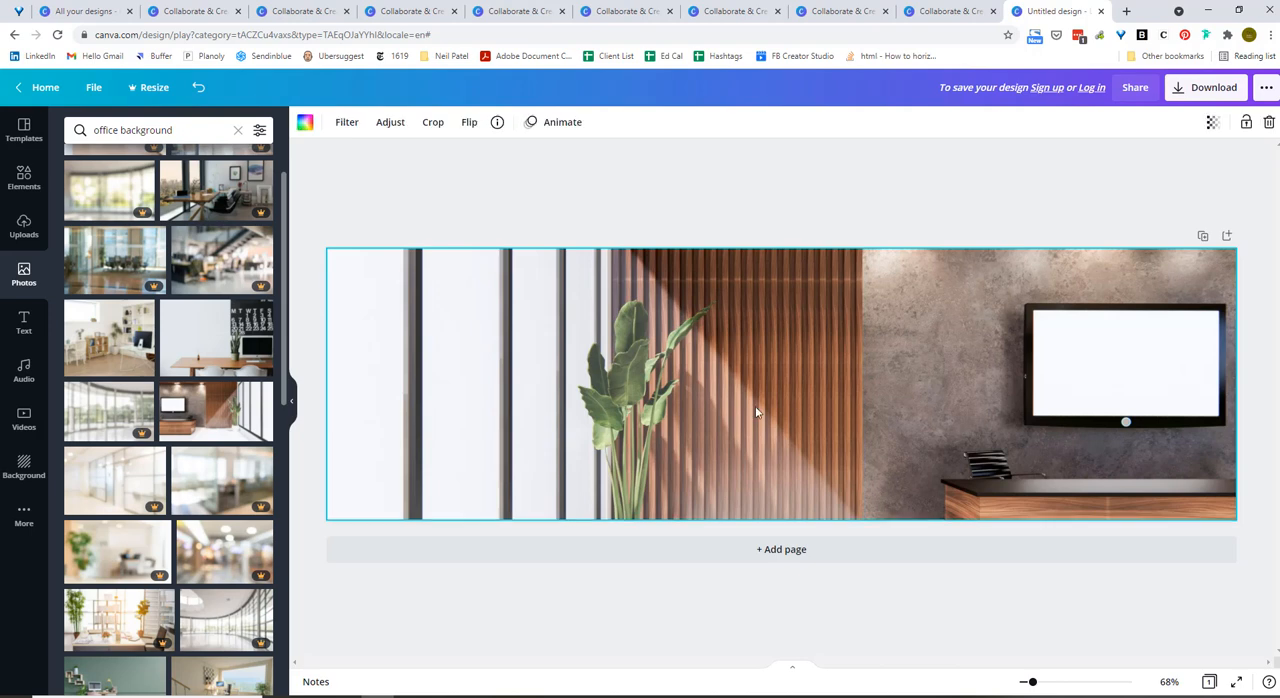
pyautogui.press('Delete')
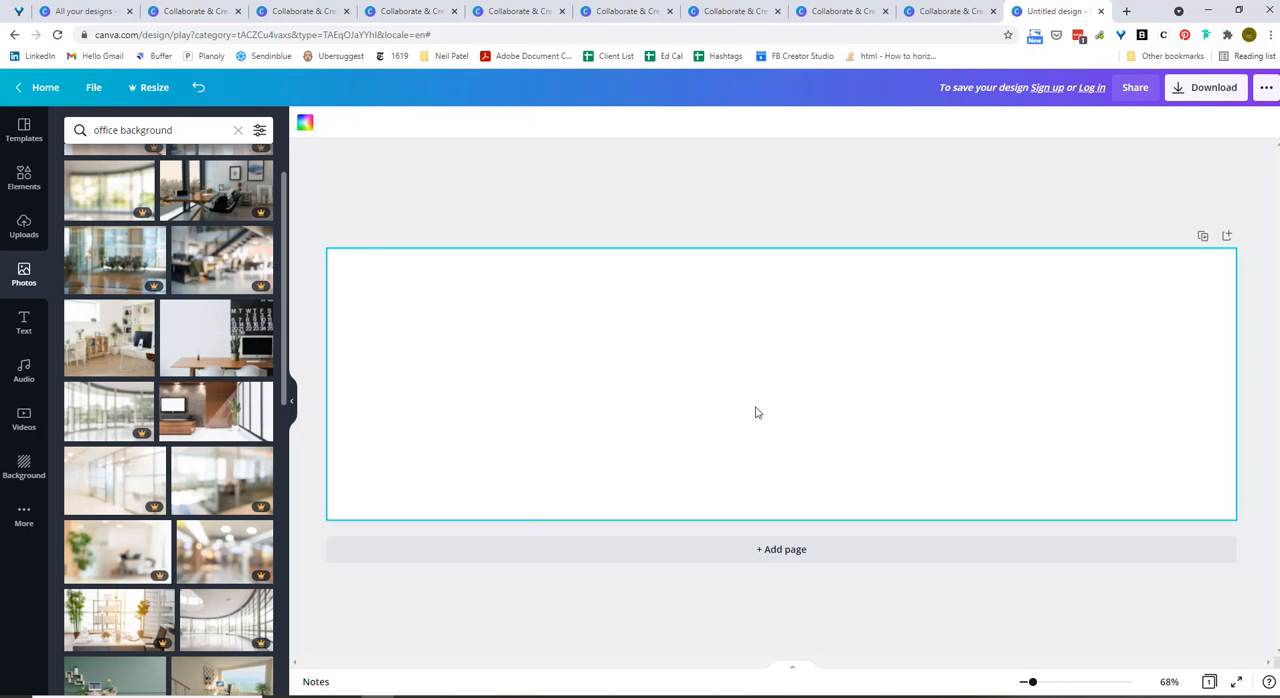
pyautogui.click(781, 219)
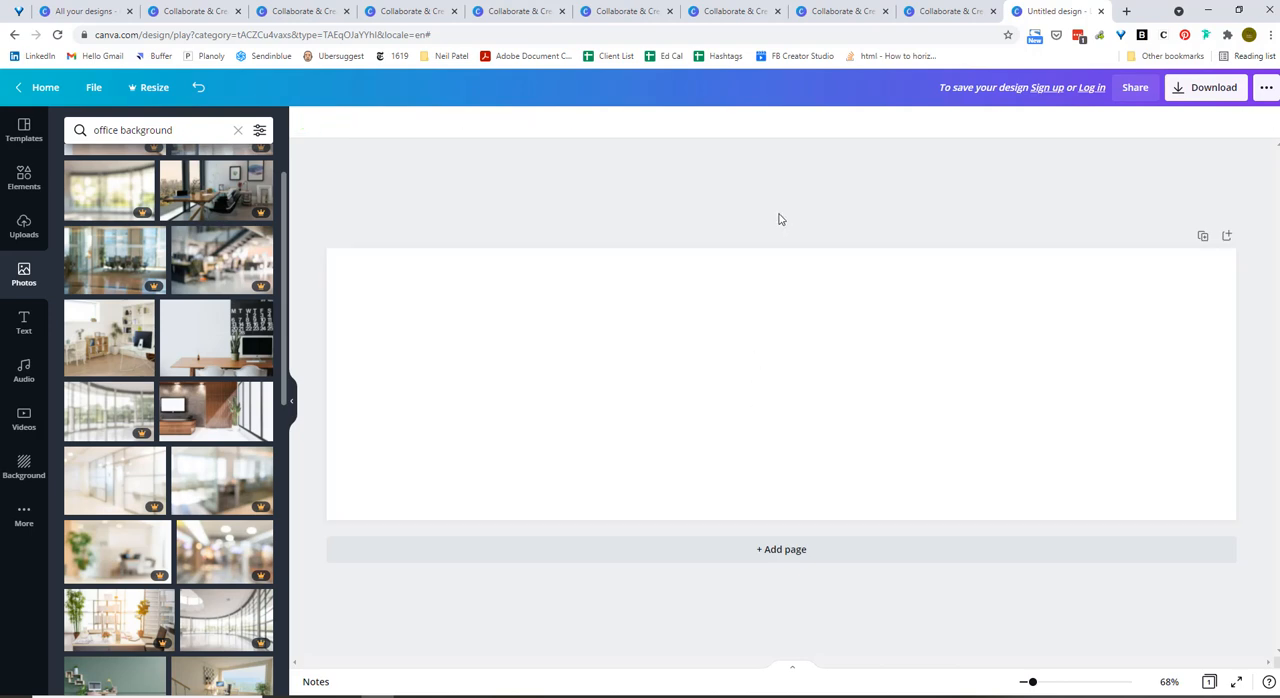
# Search the colours for "green" and fill the banner background with the grey-green from the Sidewalk Greenery palette.
pyautogui.click(708, 343)
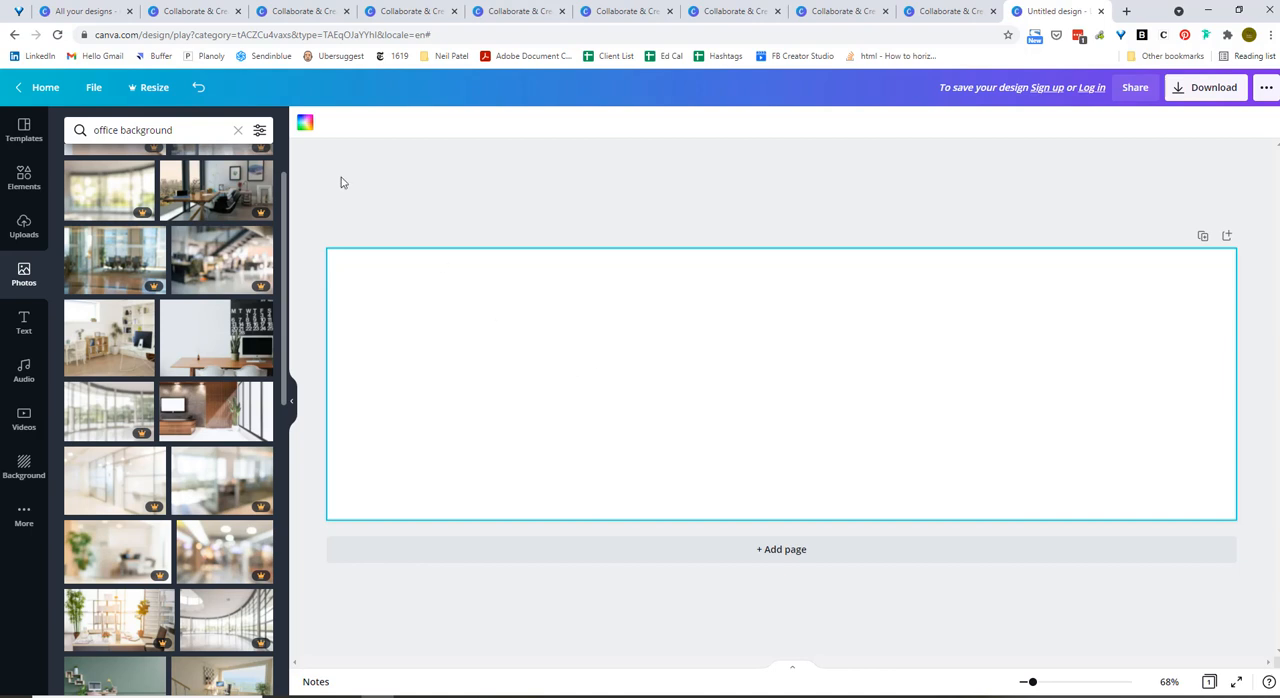
pyautogui.click(305, 126)
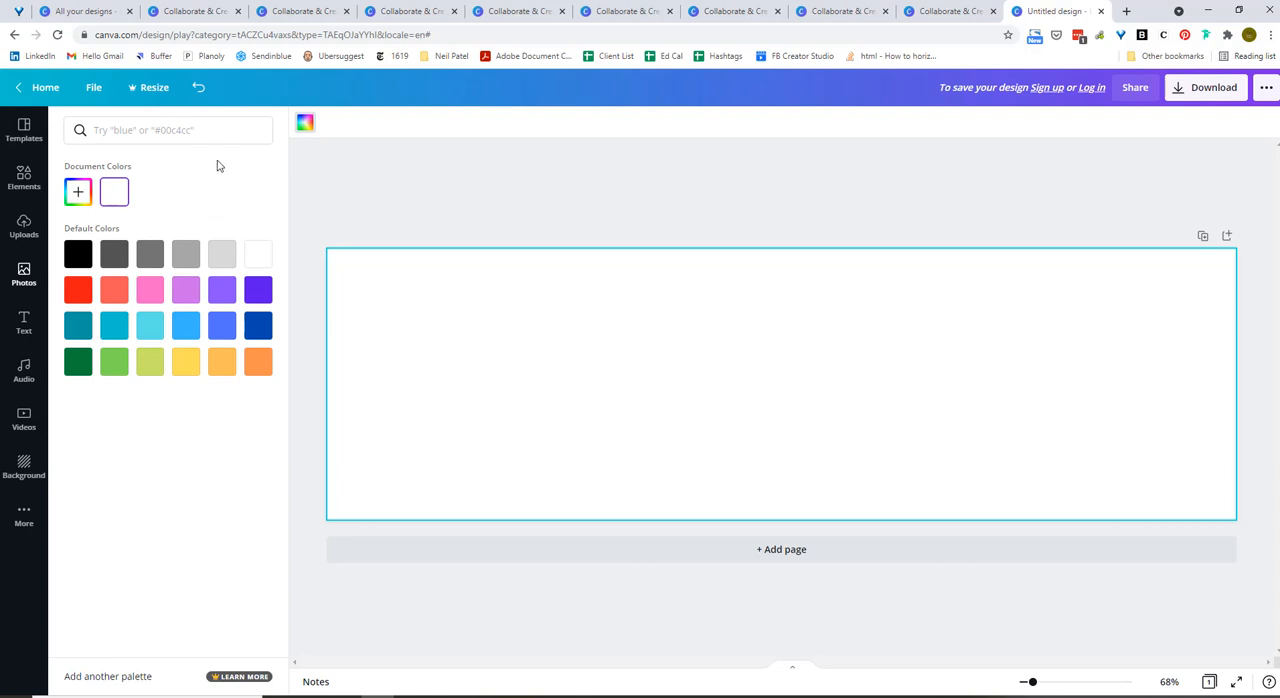
pyautogui.click(205, 131)
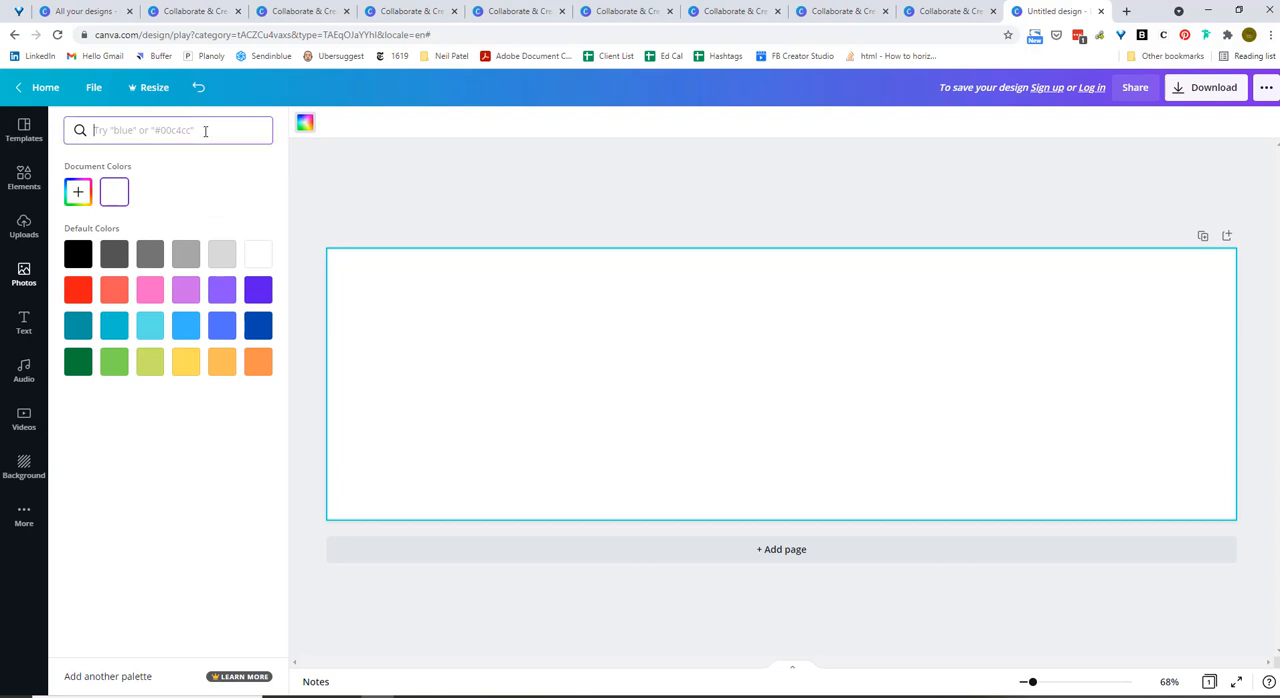
pyautogui.write('green')
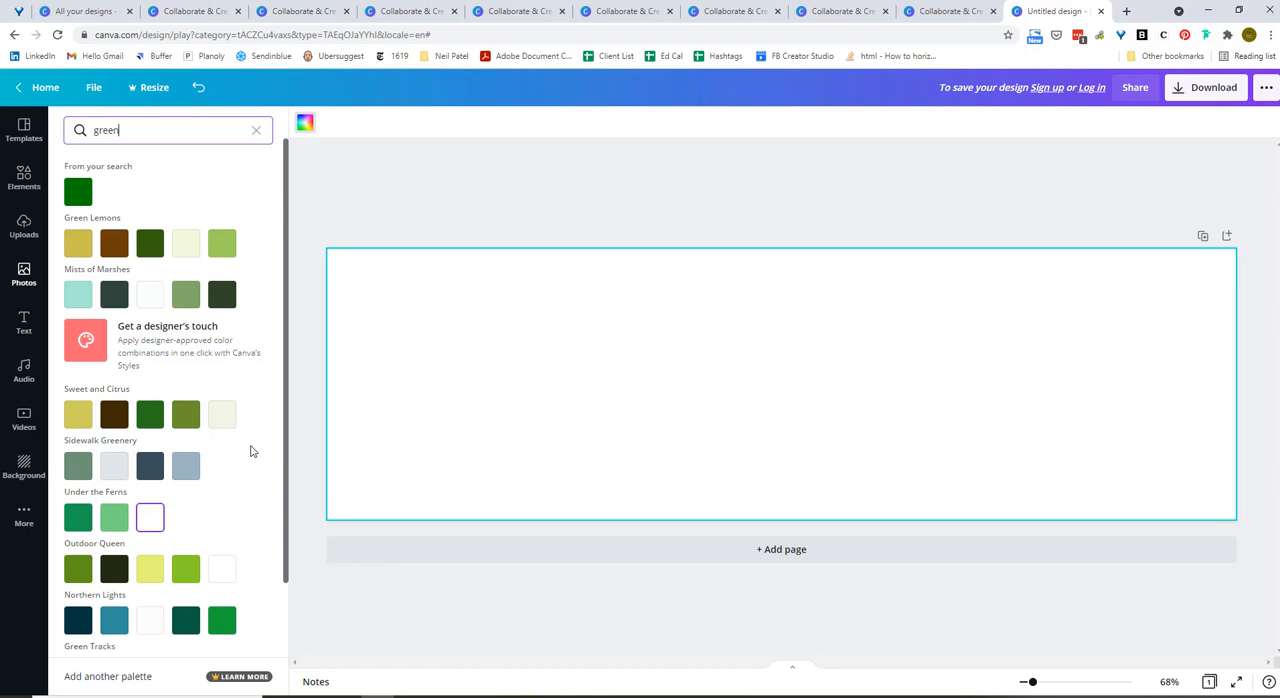
pyautogui.click(79, 468)
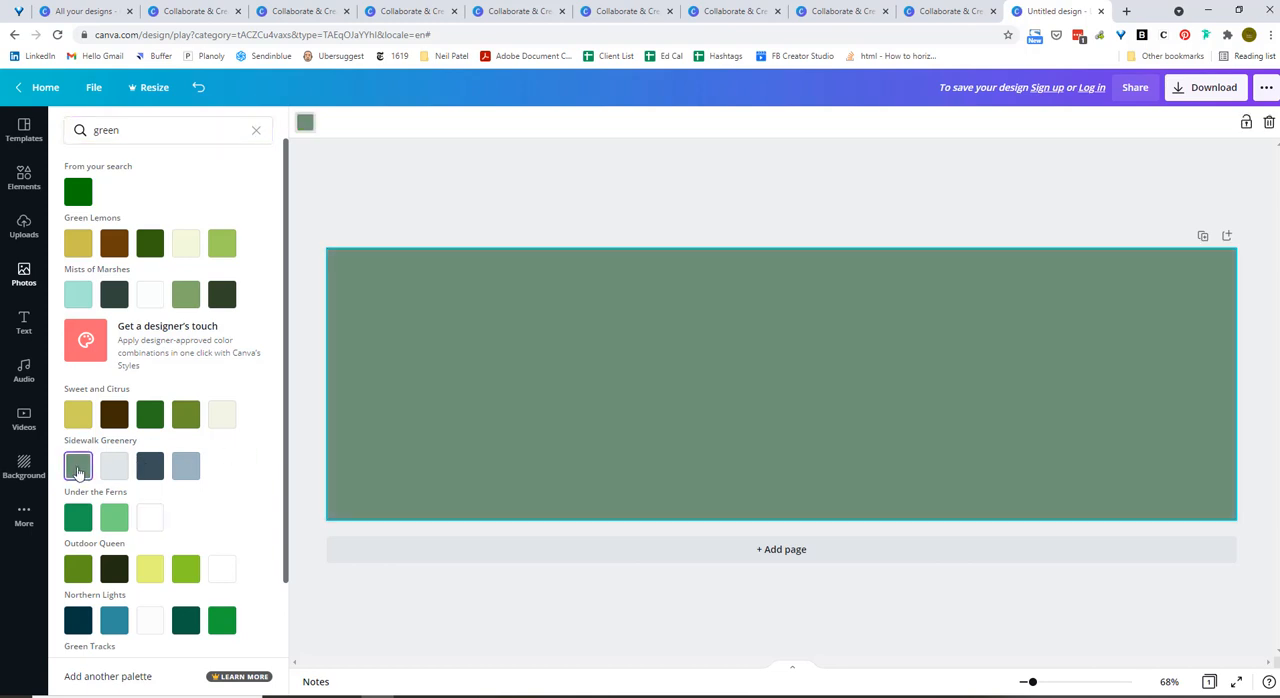
pyautogui.click(491, 220)
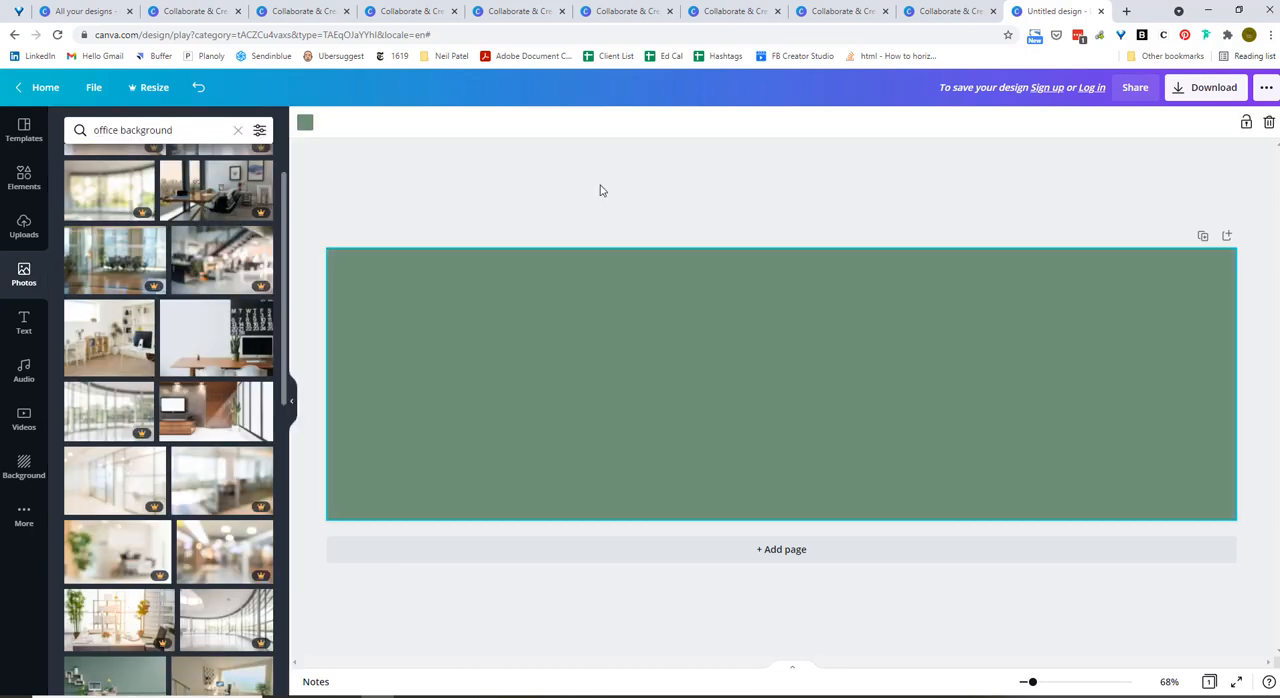
# Add a square shape, enlarge it to the banner's full height and place it near the right end as a dark green block.
pyautogui.click(600, 191)
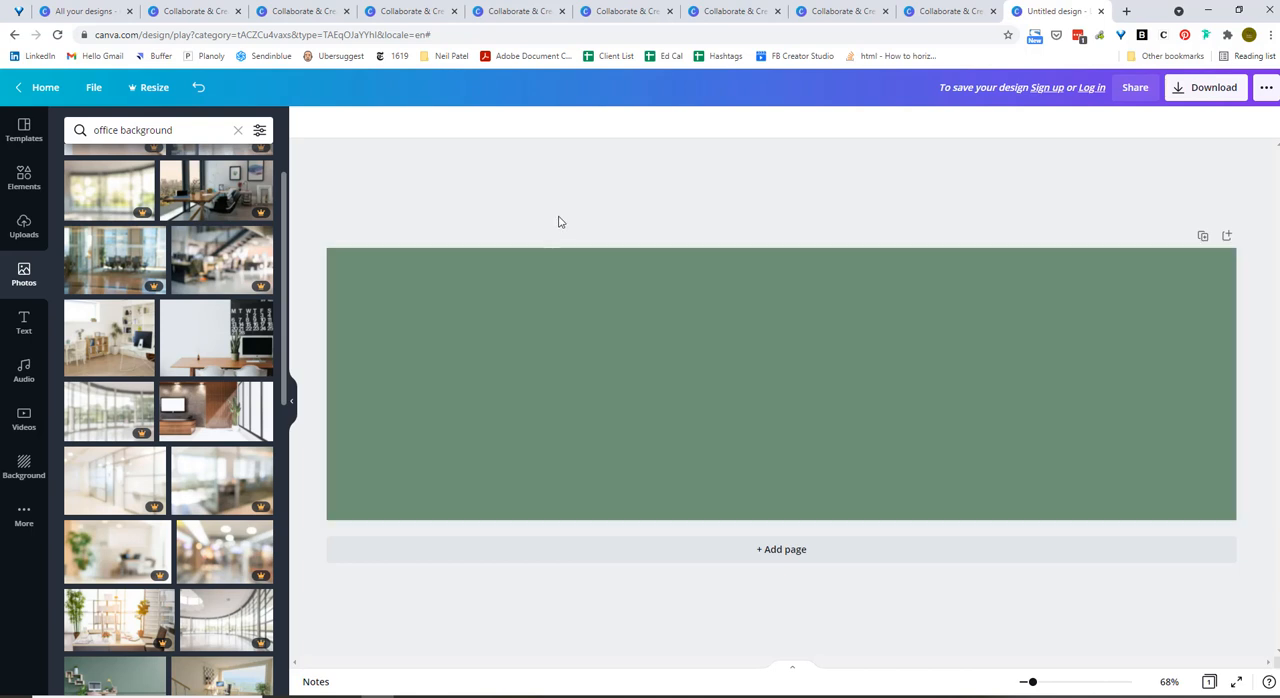
pyautogui.click(22, 180)
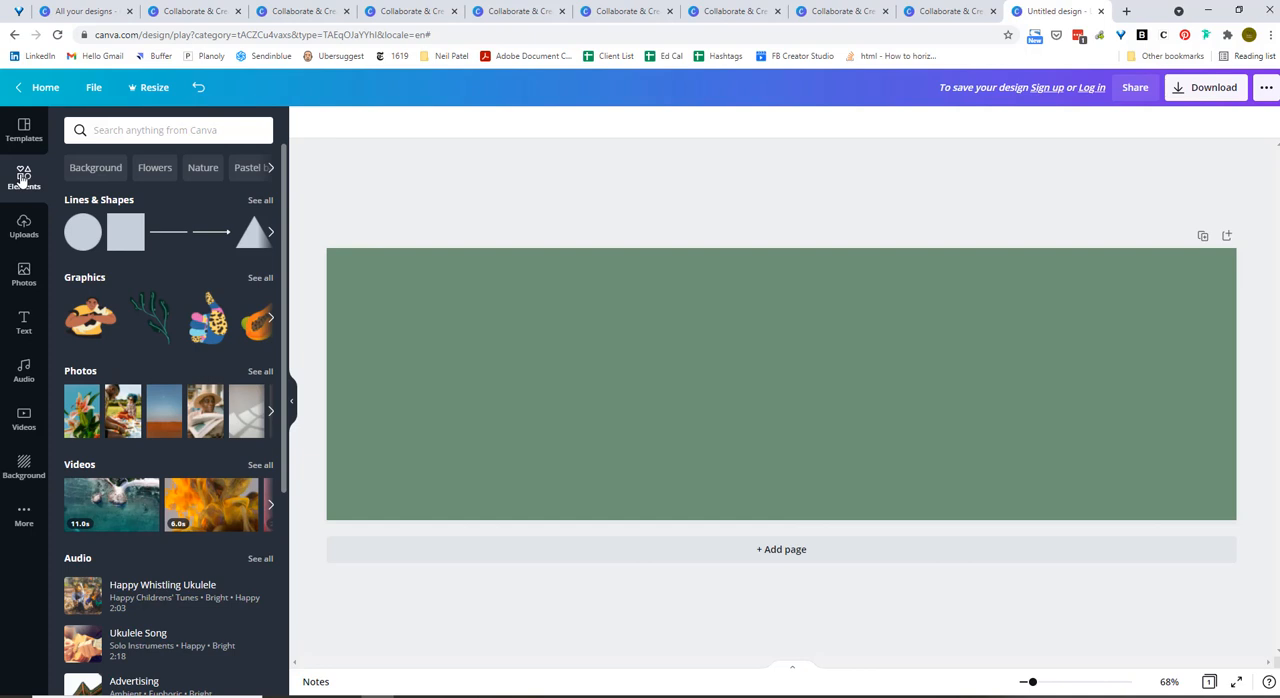
pyautogui.click(125, 231)
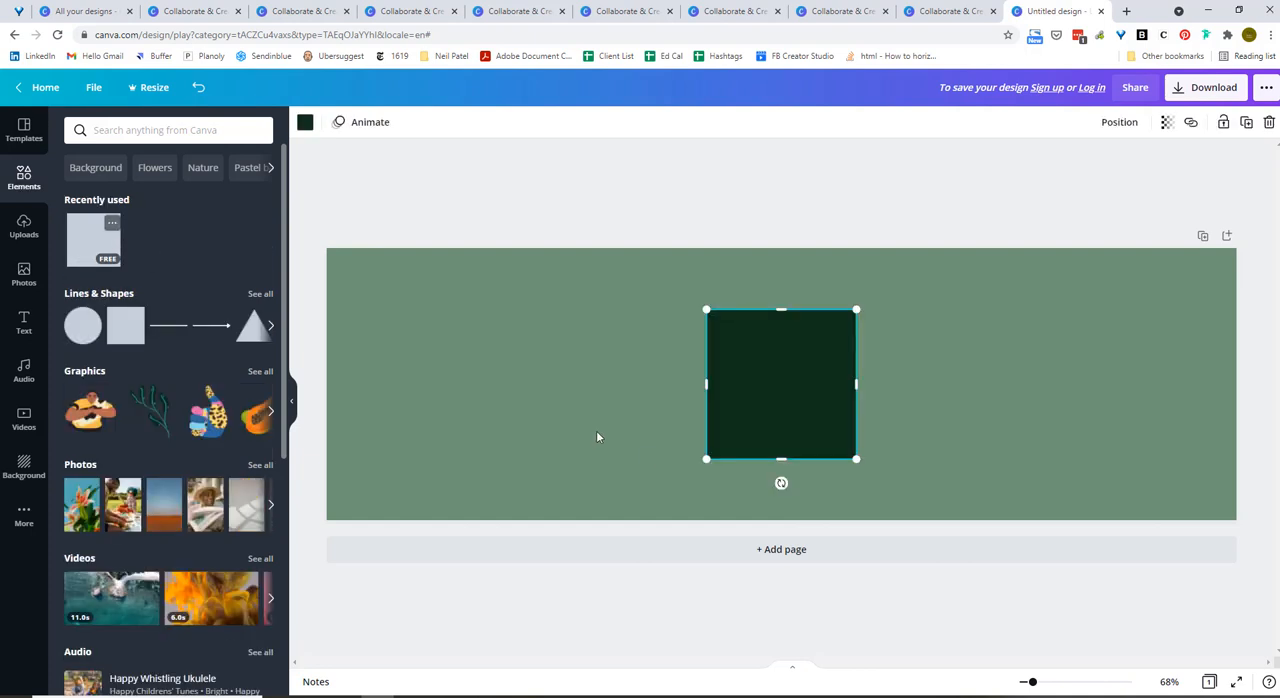
pyautogui.moveTo(754, 377); pyautogui.dragTo(1029, 329)
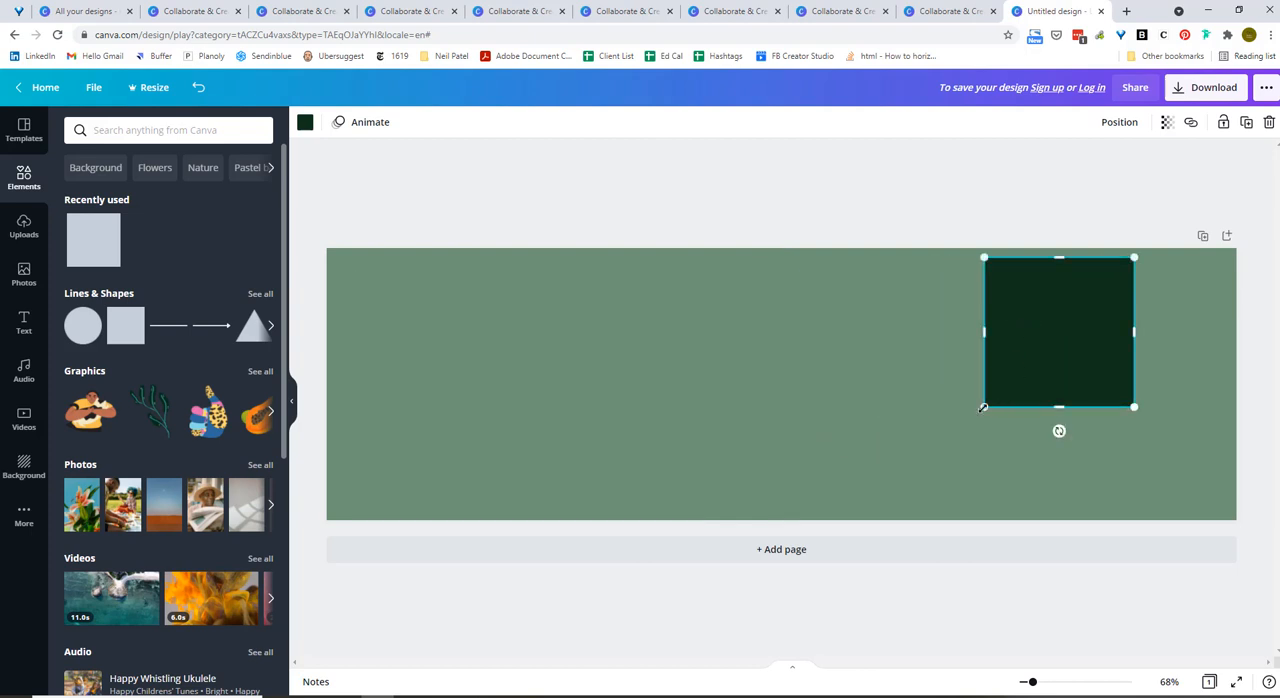
pyautogui.moveTo(983, 407); pyautogui.dragTo(826, 490)
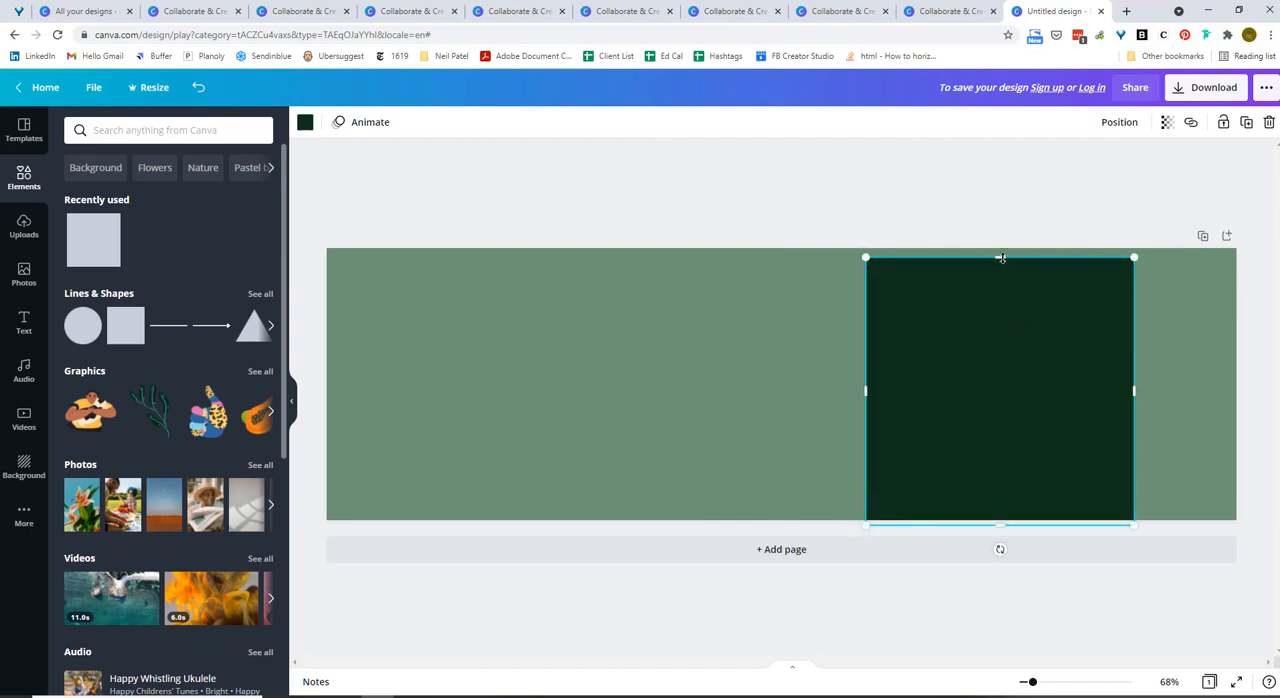
pyautogui.moveTo(1001, 258); pyautogui.dragTo(1004, 185)
pyautogui.moveTo(1051, 371); pyautogui.dragTo(1093, 368)
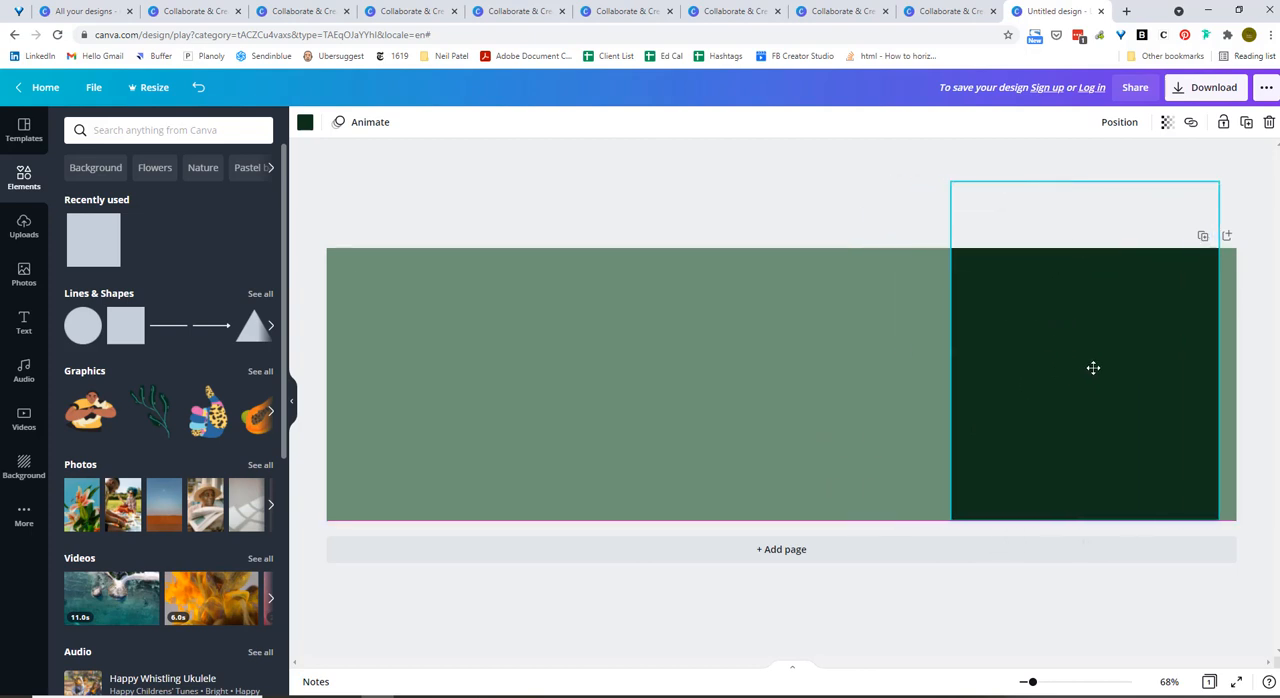
# Add a second square beside the dark green block, overlapping its left edge, and stretch it to the banner's full height.
pyautogui.click(125, 325)
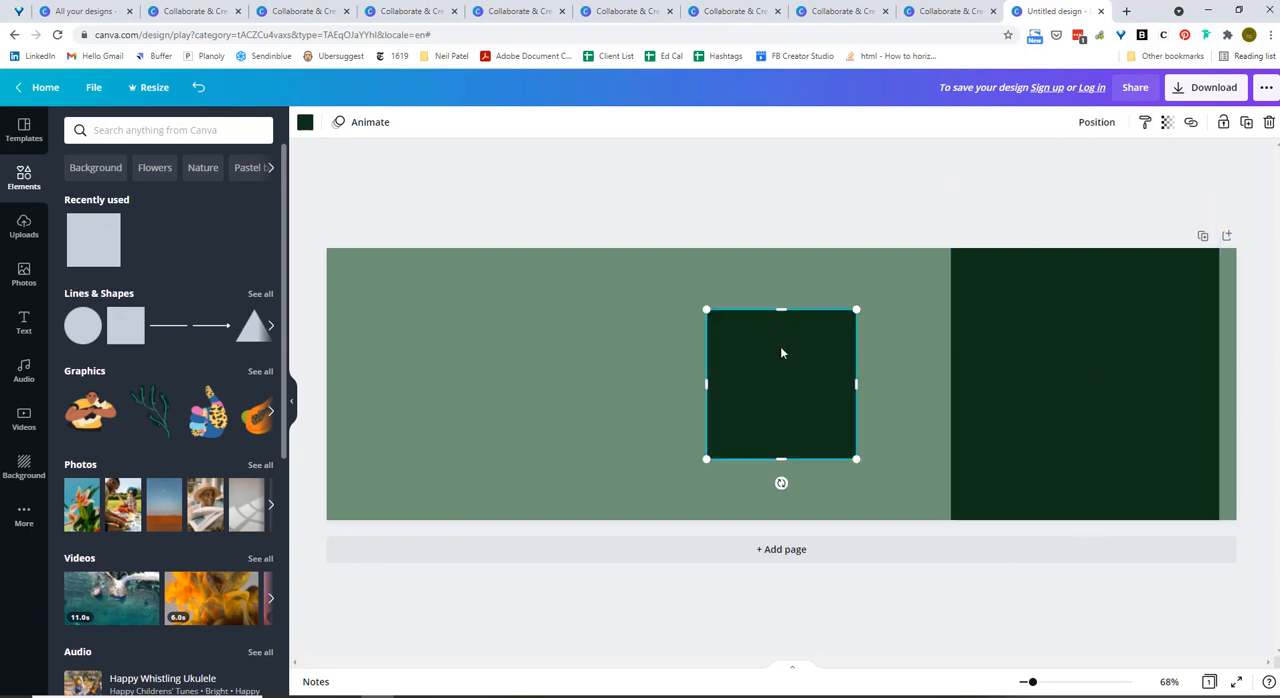
pyautogui.moveTo(782, 352); pyautogui.dragTo(917, 294)
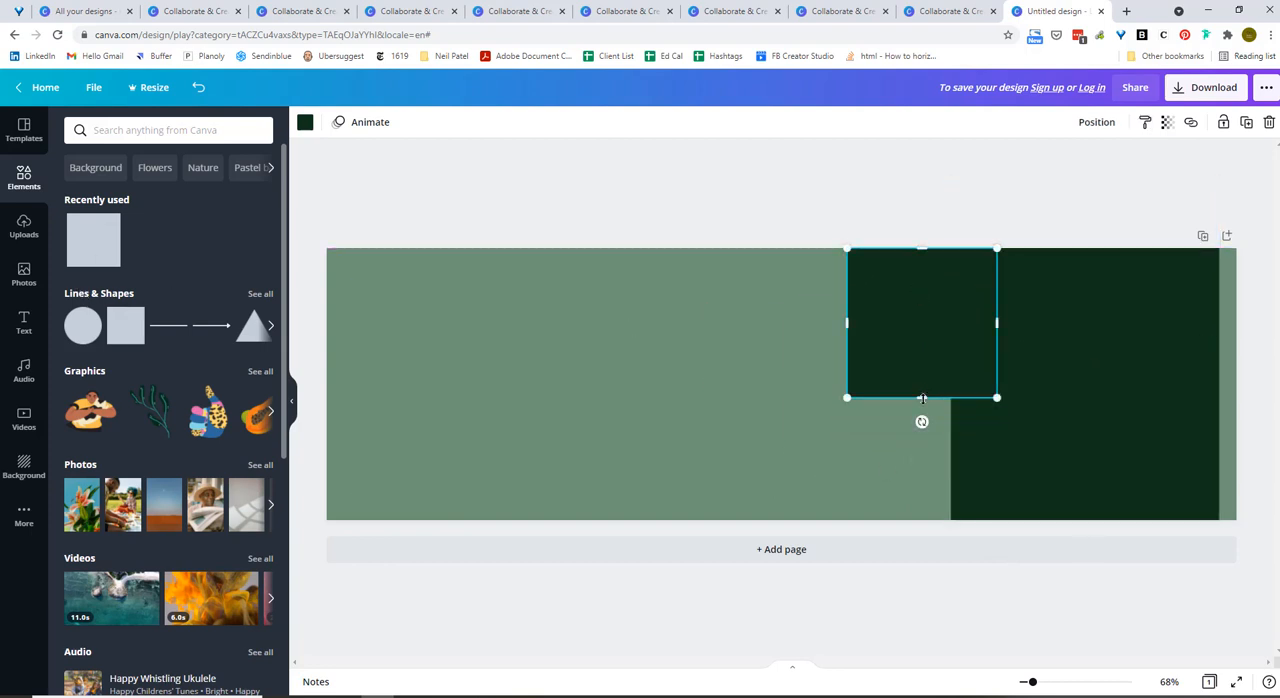
pyautogui.moveTo(922, 398); pyautogui.dragTo(922, 520)
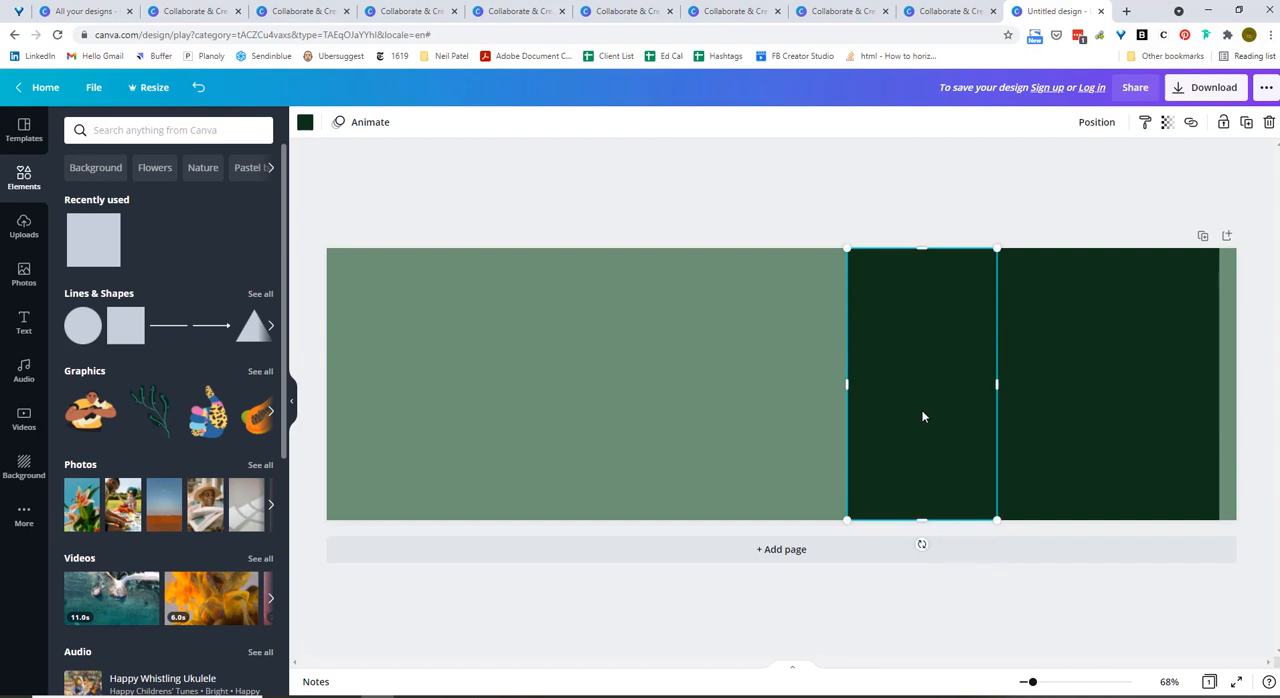
# Try the Sidewalk Greenery grey-green on the second block, then recolour it with the pale cream from the Green Lemons palette.
pyautogui.click(305, 122)
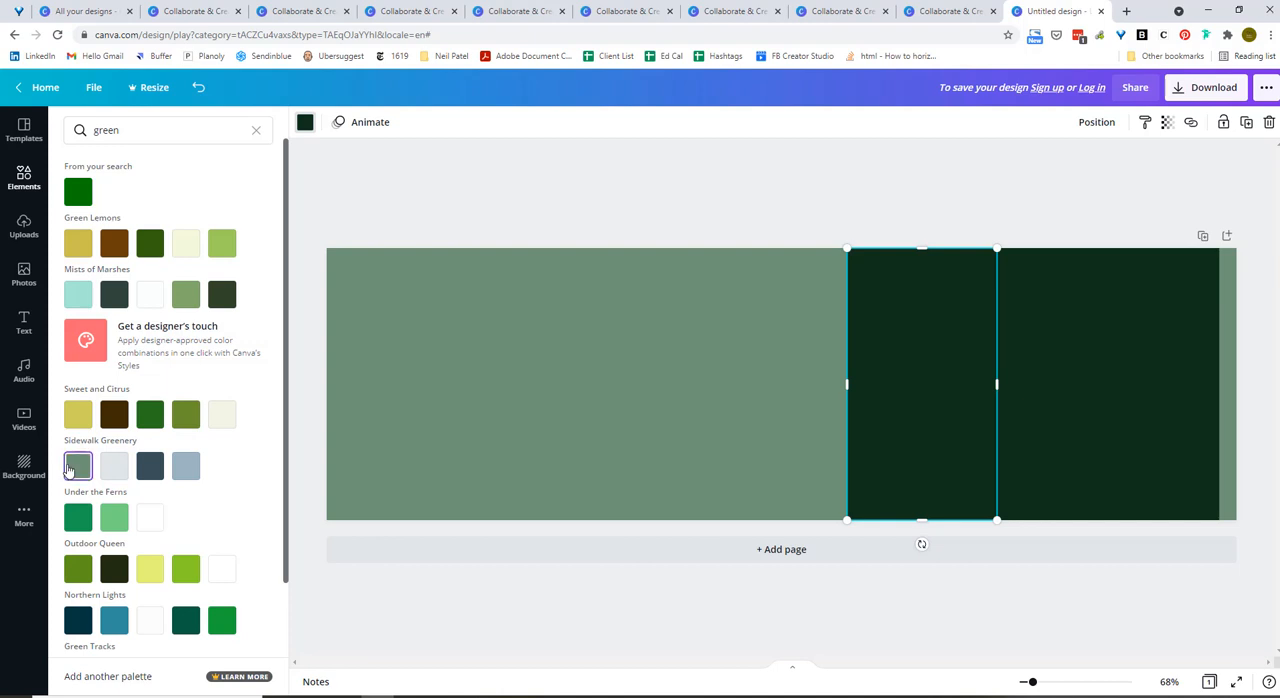
pyautogui.click(72, 467)
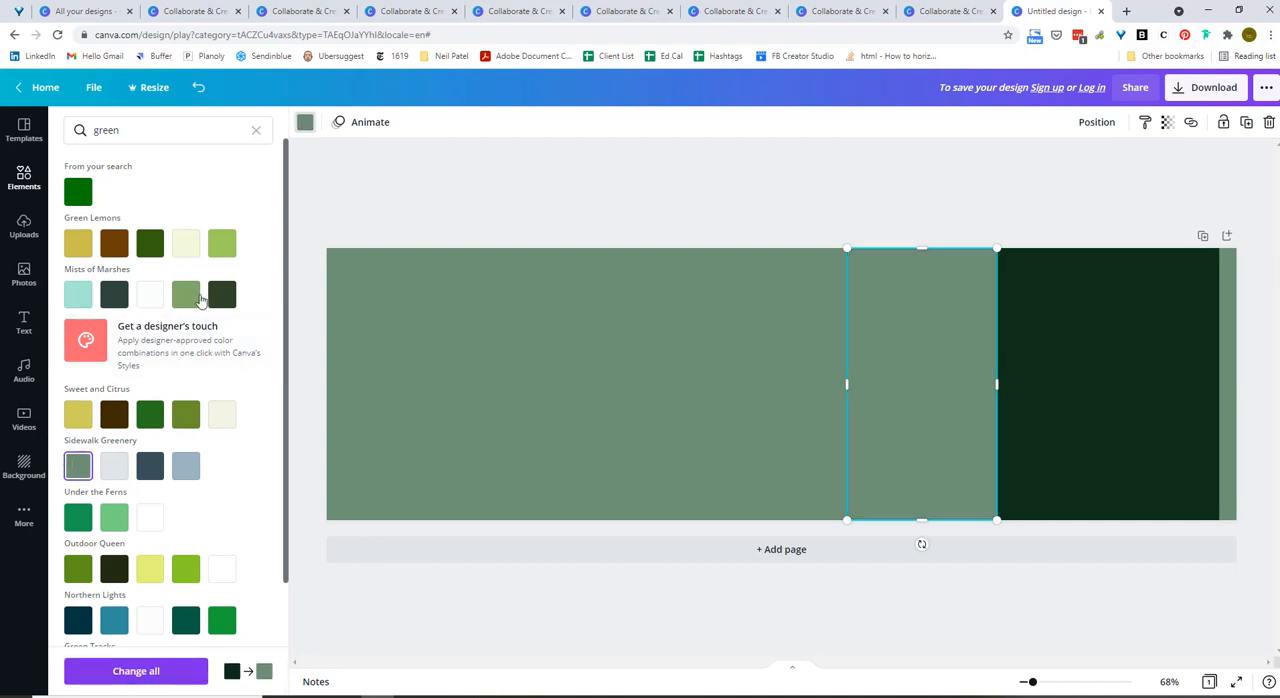
pyautogui.click(185, 243)
pyautogui.click(563, 189)
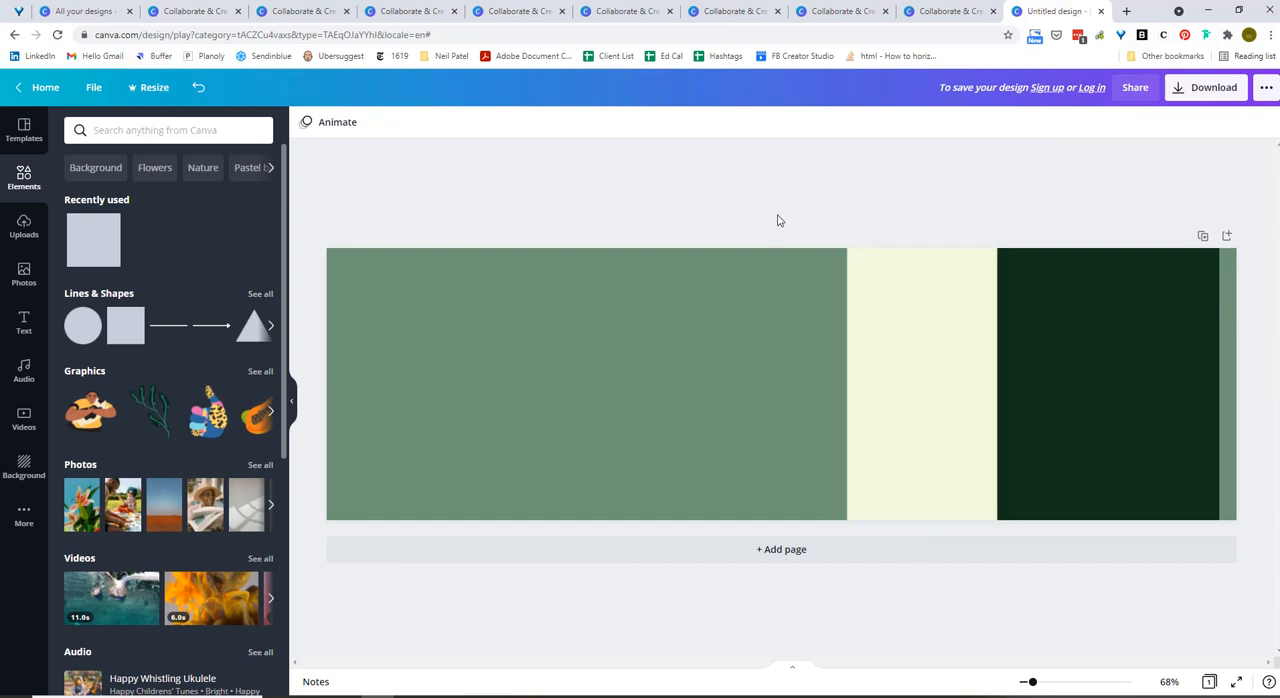
# Browse the Background elements and add the blue floral line pattern to the banner.
pyautogui.click(98, 170)
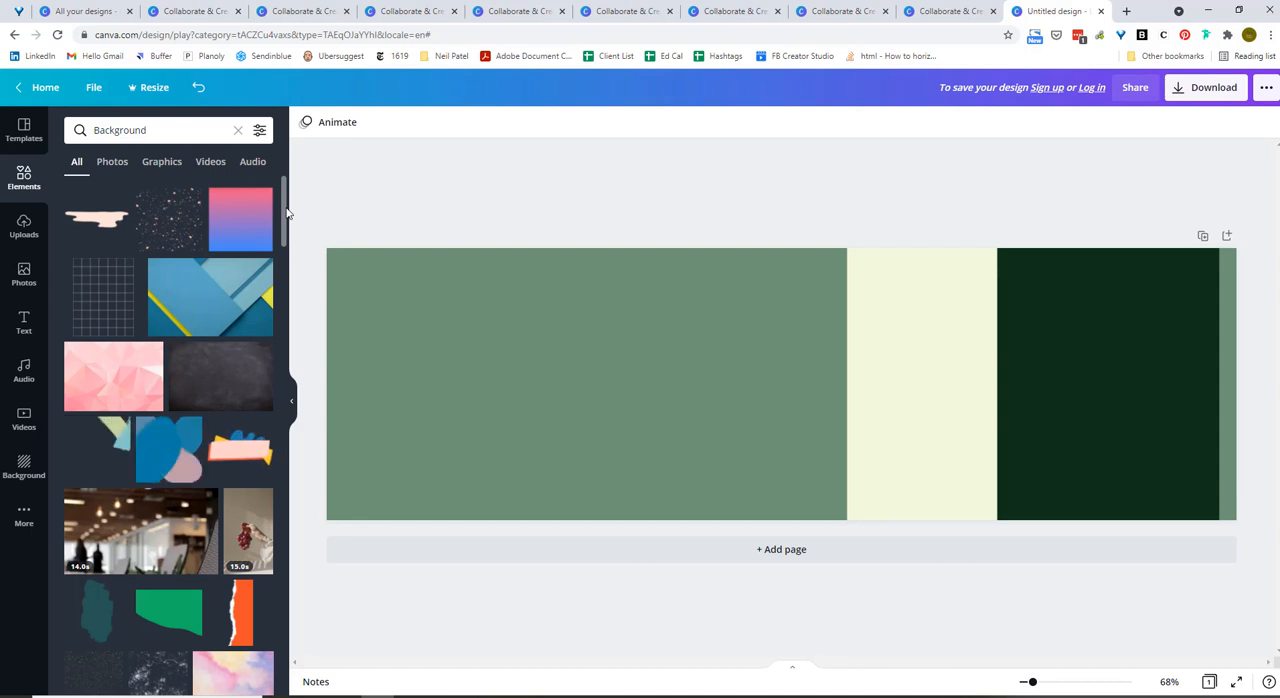
pyautogui.moveTo(287, 211); pyautogui.dragTo(284, 343)
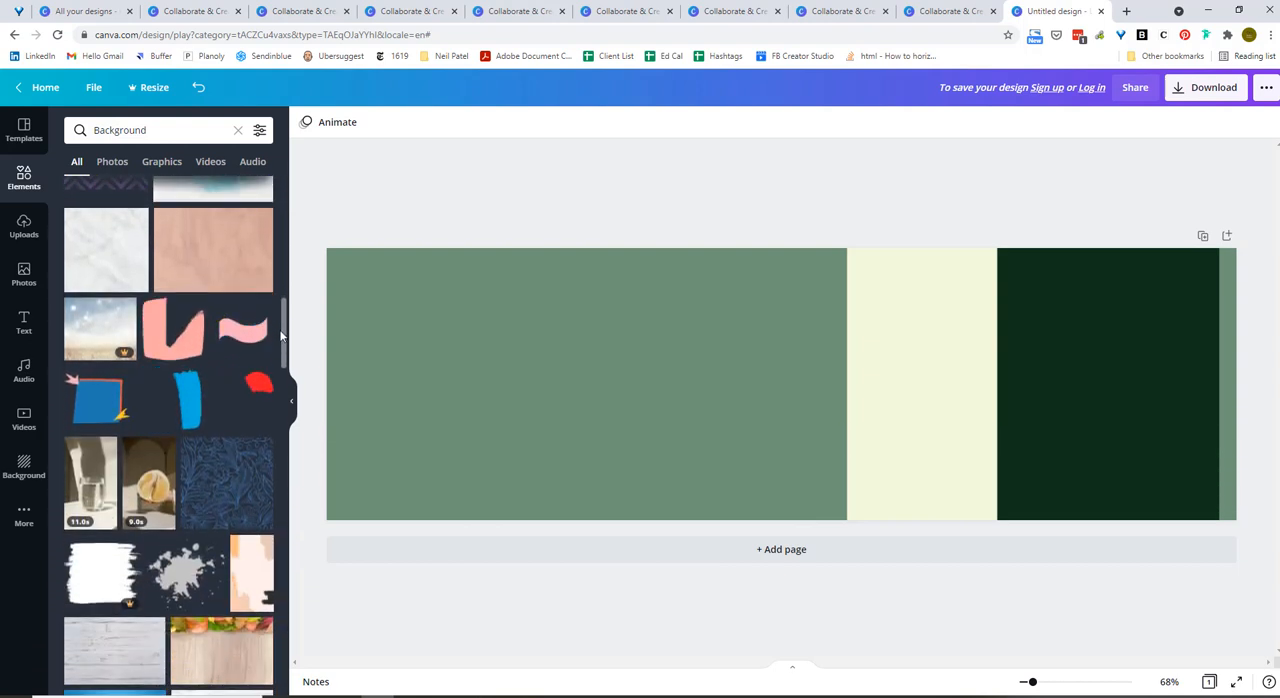
pyautogui.scroll(-3, 210, 340)
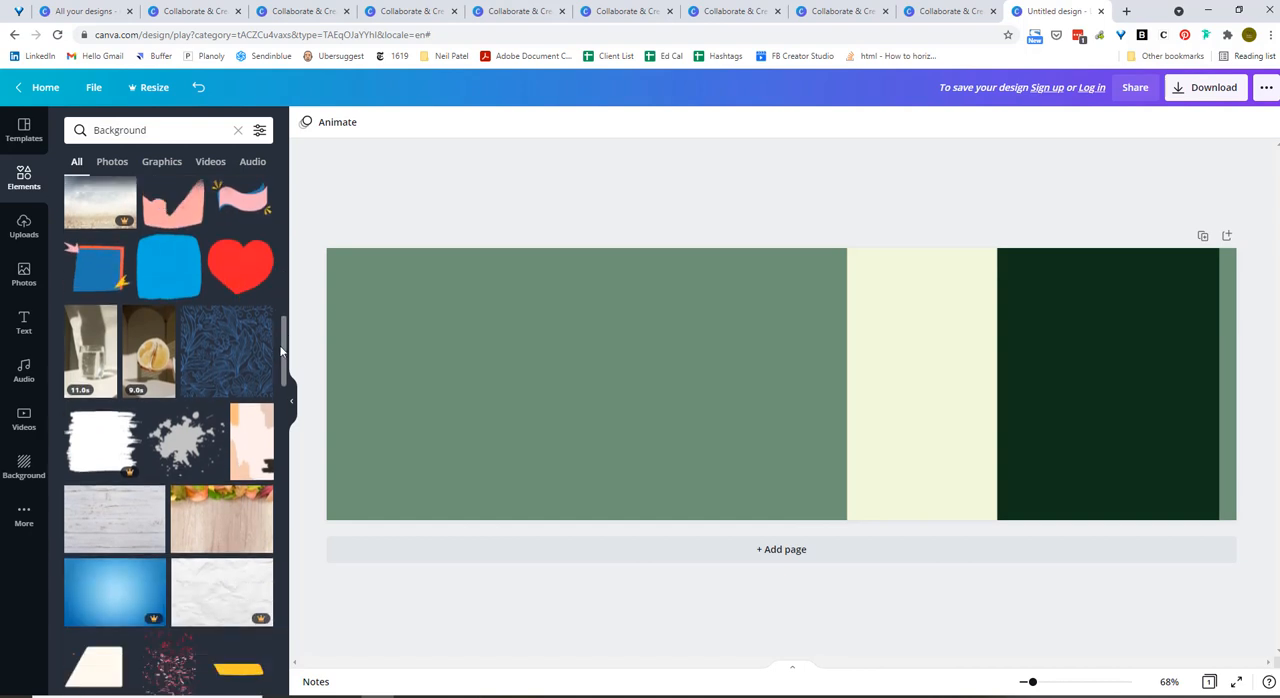
pyautogui.click(213, 348)
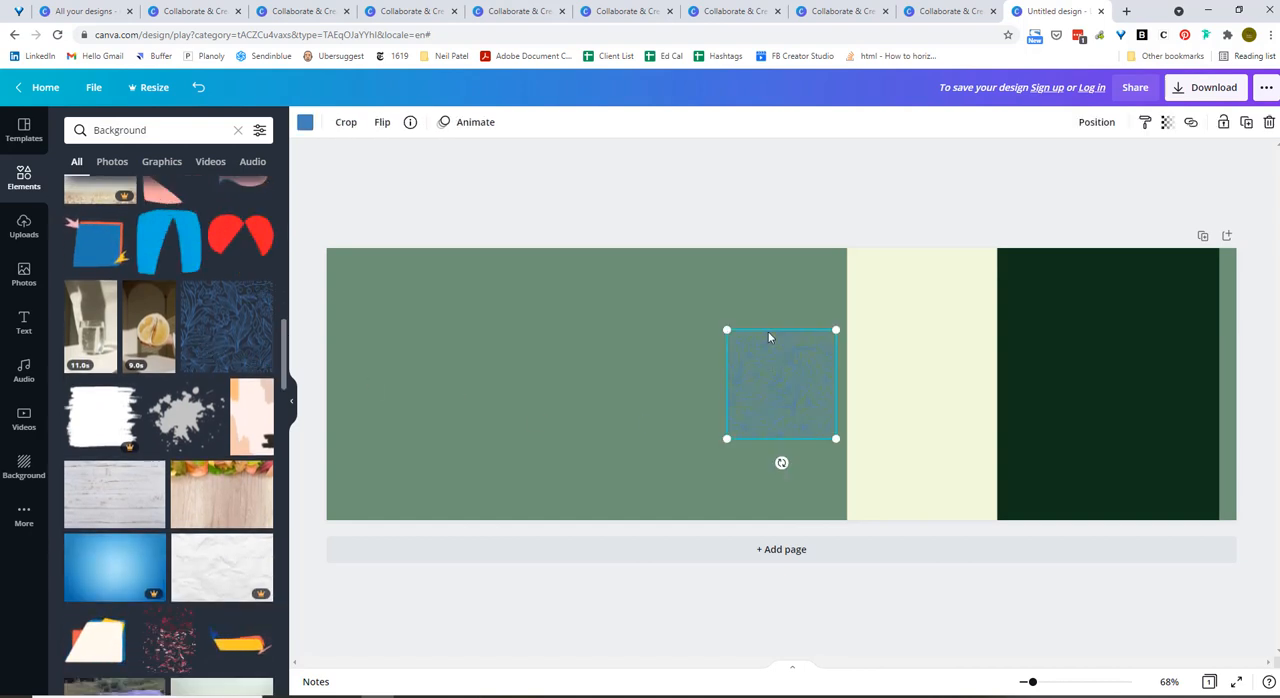
# Move the floral pattern onto the dark green block and enlarge it until it spans the banner's full height.
pyautogui.moveTo(755, 355); pyautogui.dragTo(1023, 278)
pyautogui.moveTo(1106, 357); pyautogui.dragTo(1178, 505)
pyautogui.moveTo(1154, 440); pyautogui.dragTo(1127, 461)
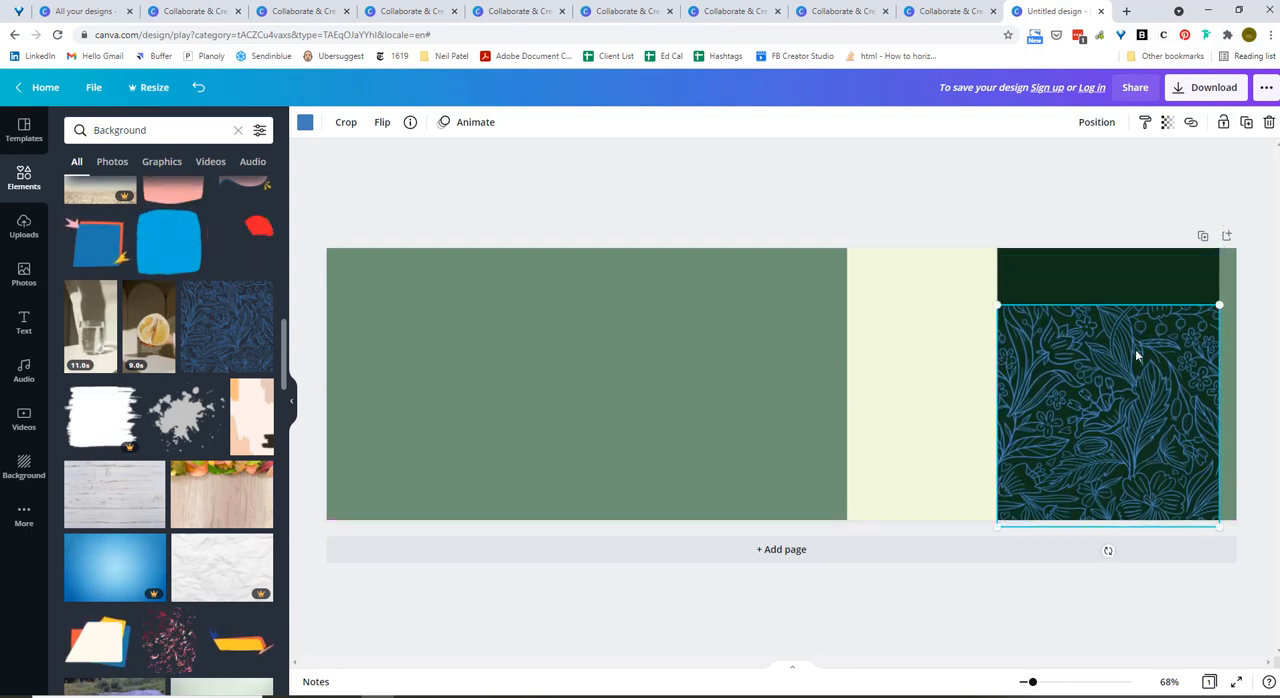
pyautogui.moveTo(1221, 301); pyautogui.dragTo(1272, 225)
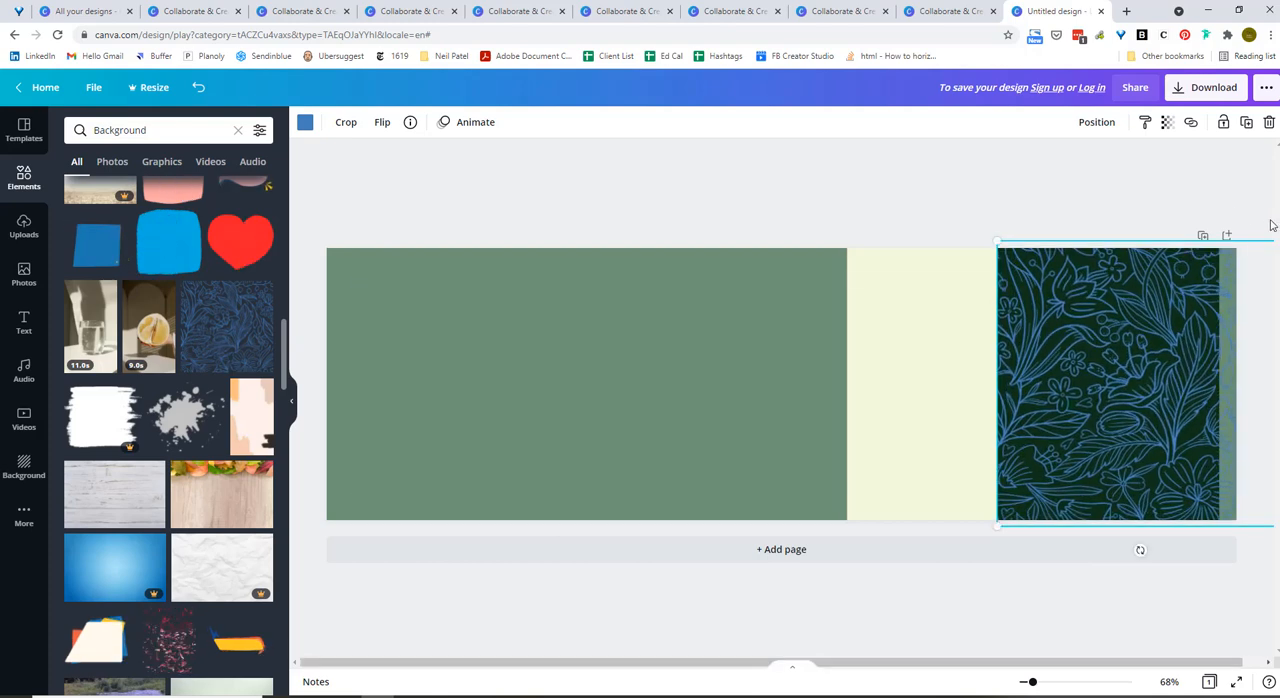
# Crop away the left part of the floral pattern and centre the remaining strip on the dark green block.
pyautogui.click(349, 124)
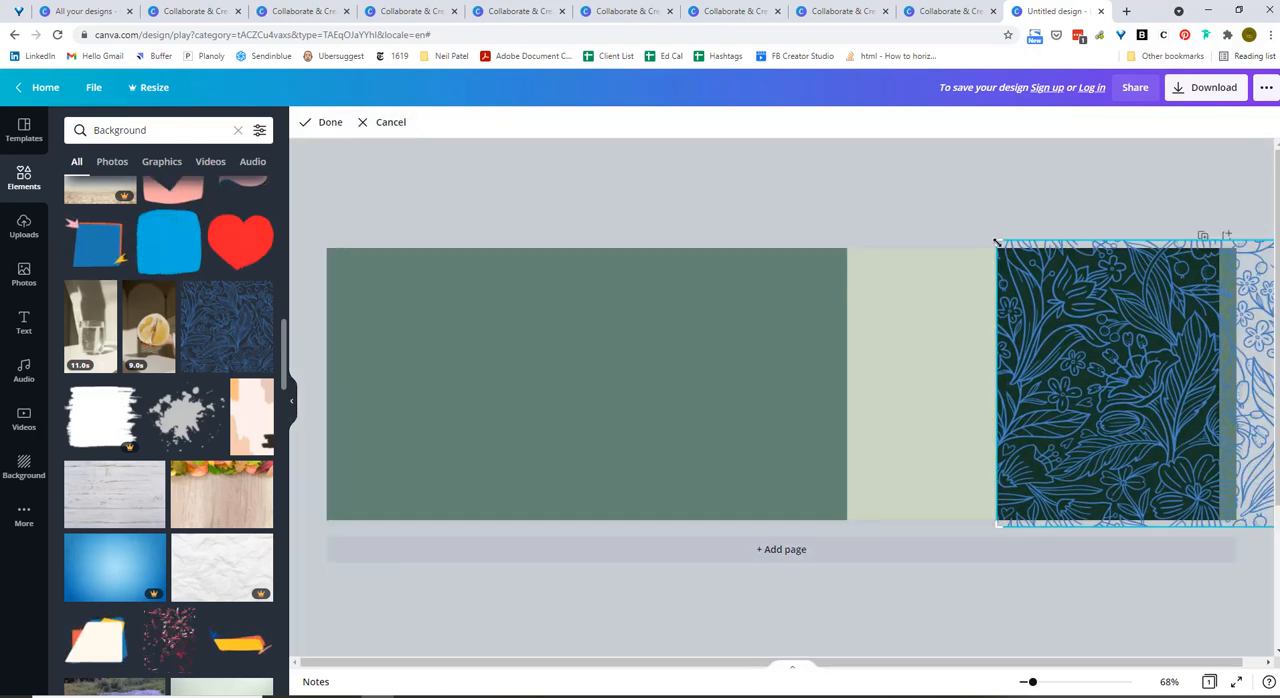
pyautogui.moveTo(996, 242); pyautogui.dragTo(1112, 245)
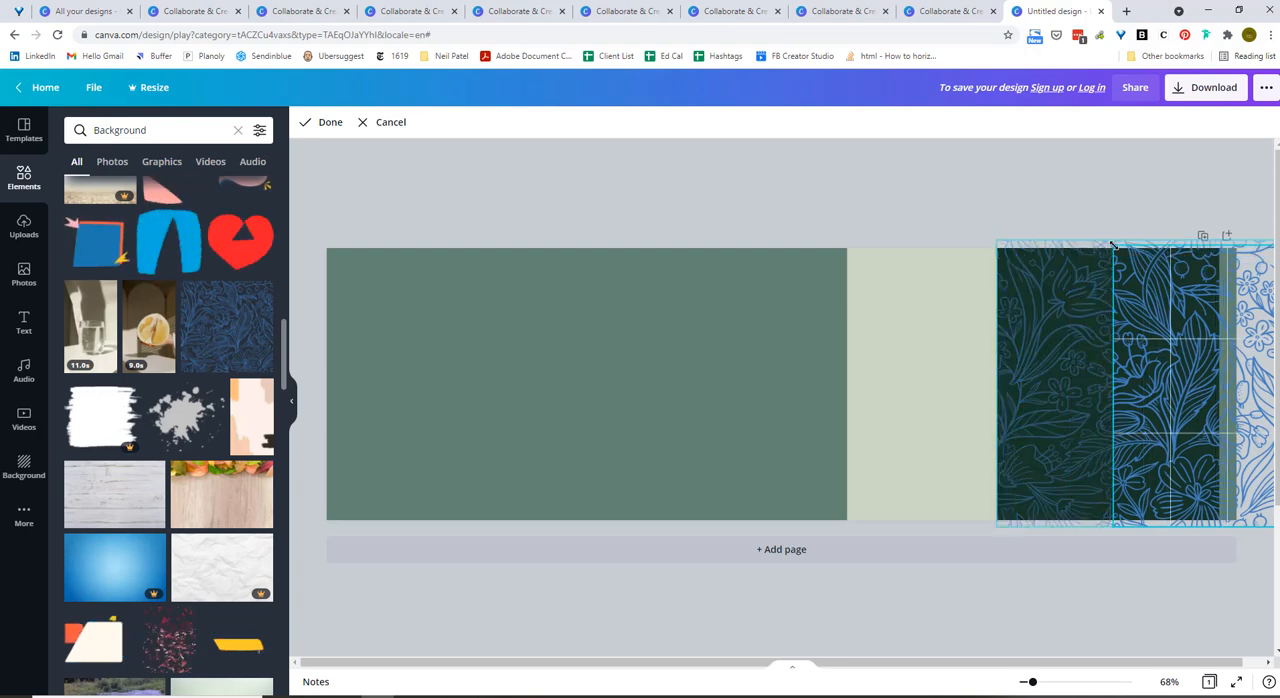
pyautogui.click(322, 123)
pyautogui.moveTo(1126, 355); pyautogui.dragTo(1054, 363)
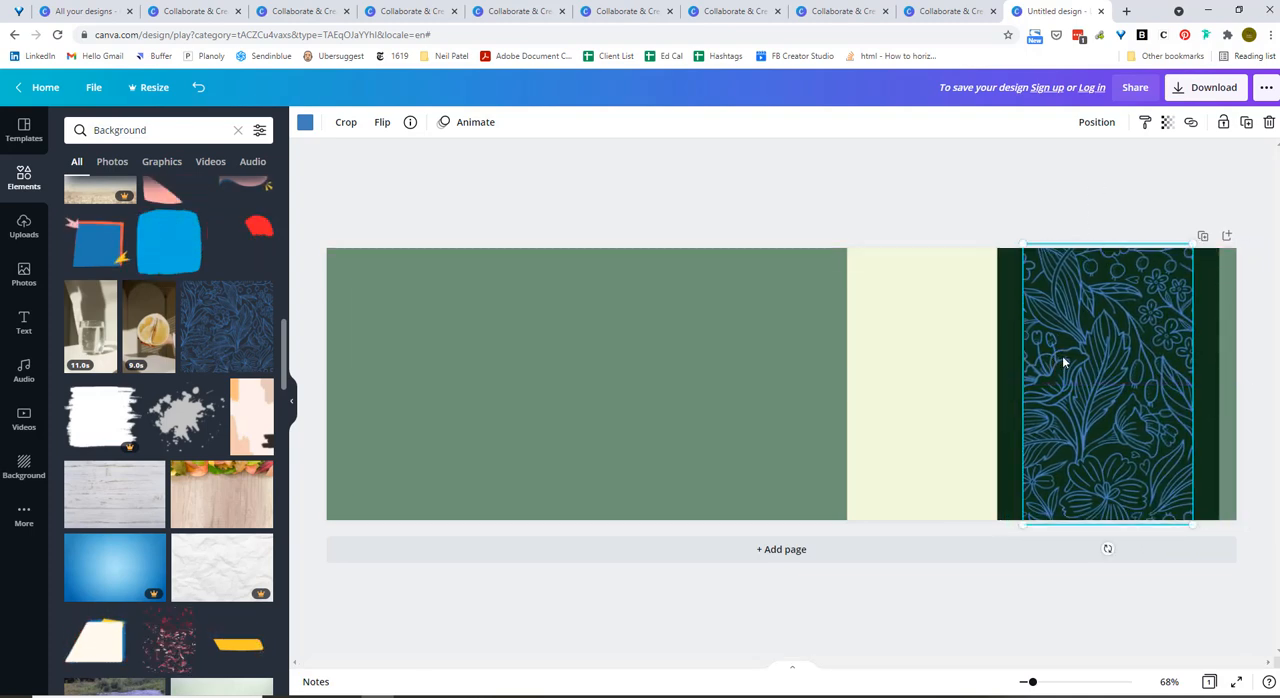
pyautogui.moveTo(1063, 362); pyautogui.dragTo(1066, 362)
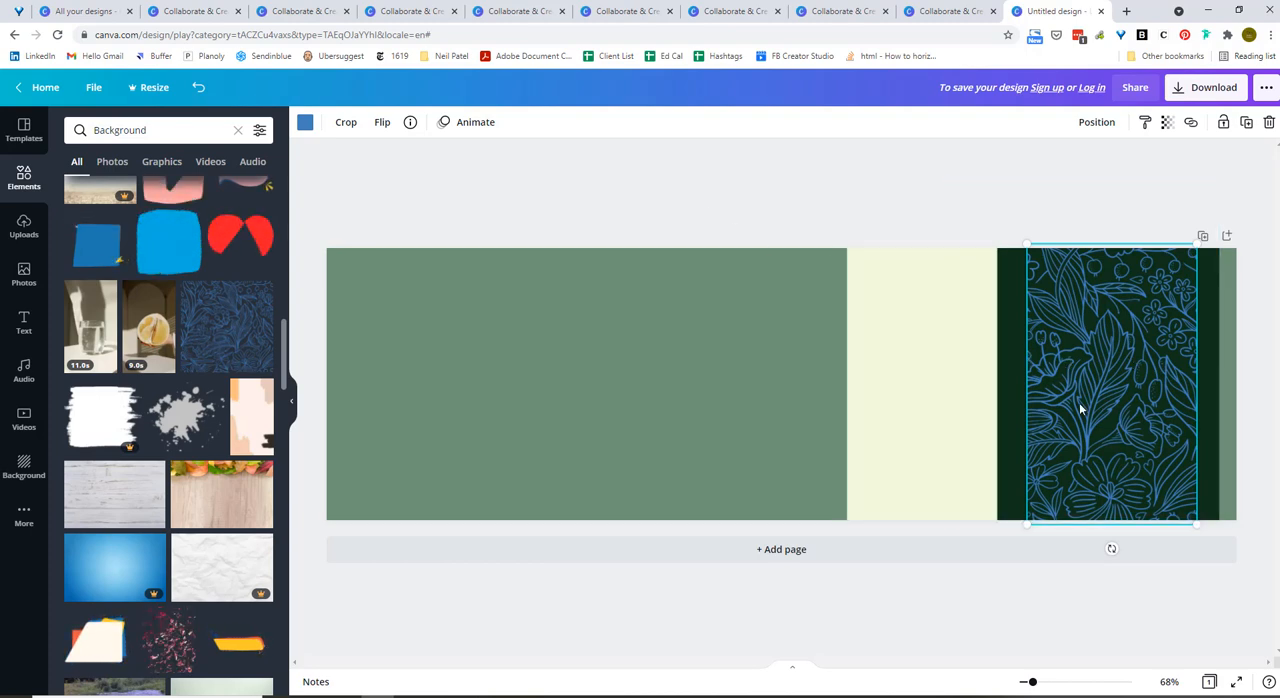
# Recolour the floral pattern with the yellow from the Sweet and Citrus palette.
pyautogui.click(310, 125)
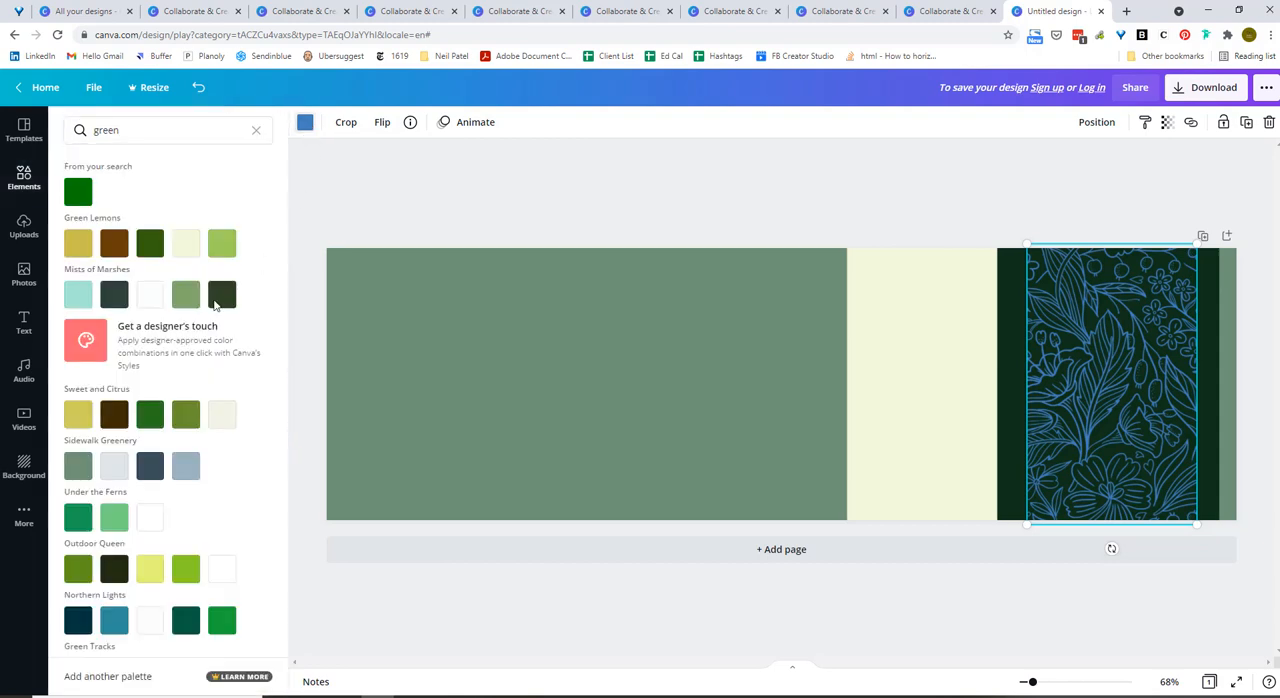
pyautogui.click(80, 418)
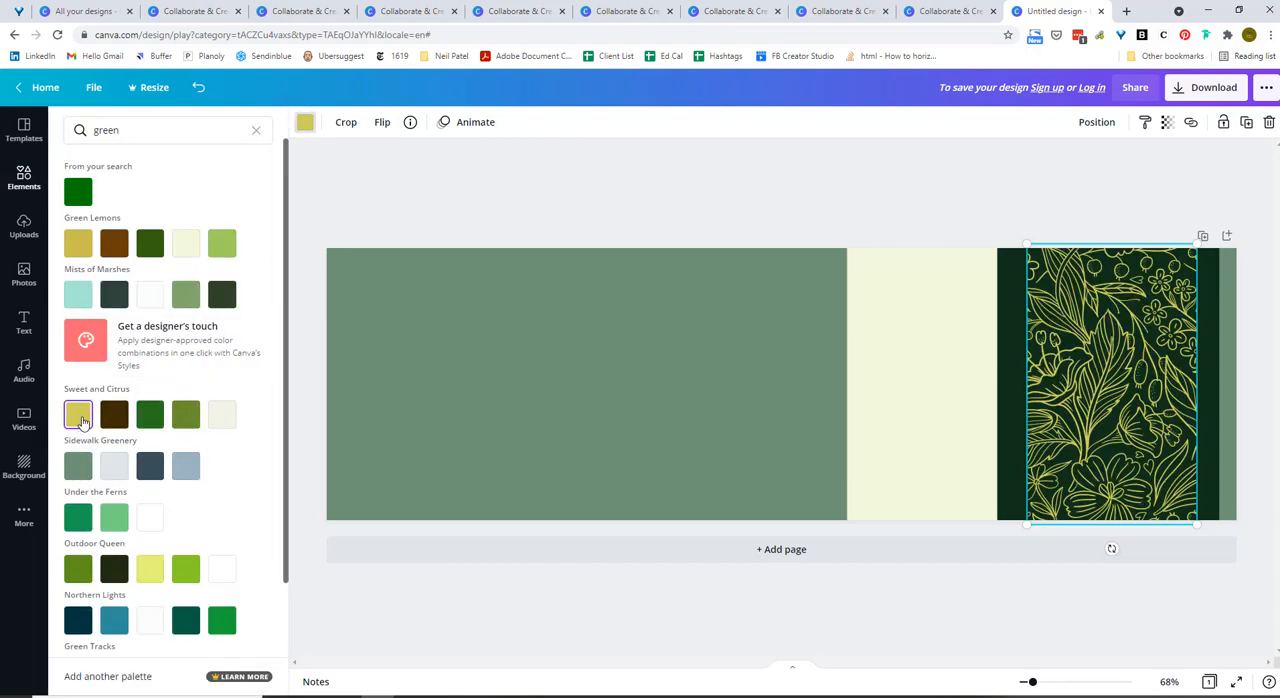
pyautogui.click(531, 207)
pyautogui.click(531, 207)
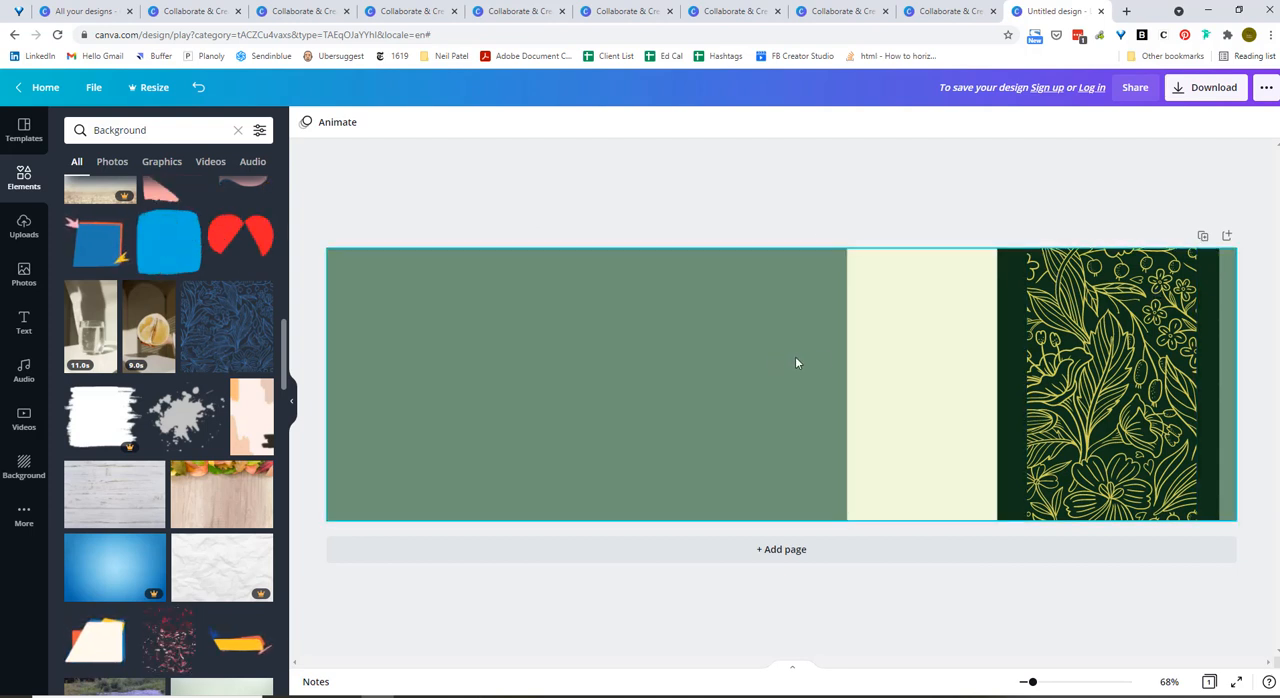
# Delete the cream block and the dark green block from the banner.
pyautogui.click(852, 359)
pyautogui.press('Delete')
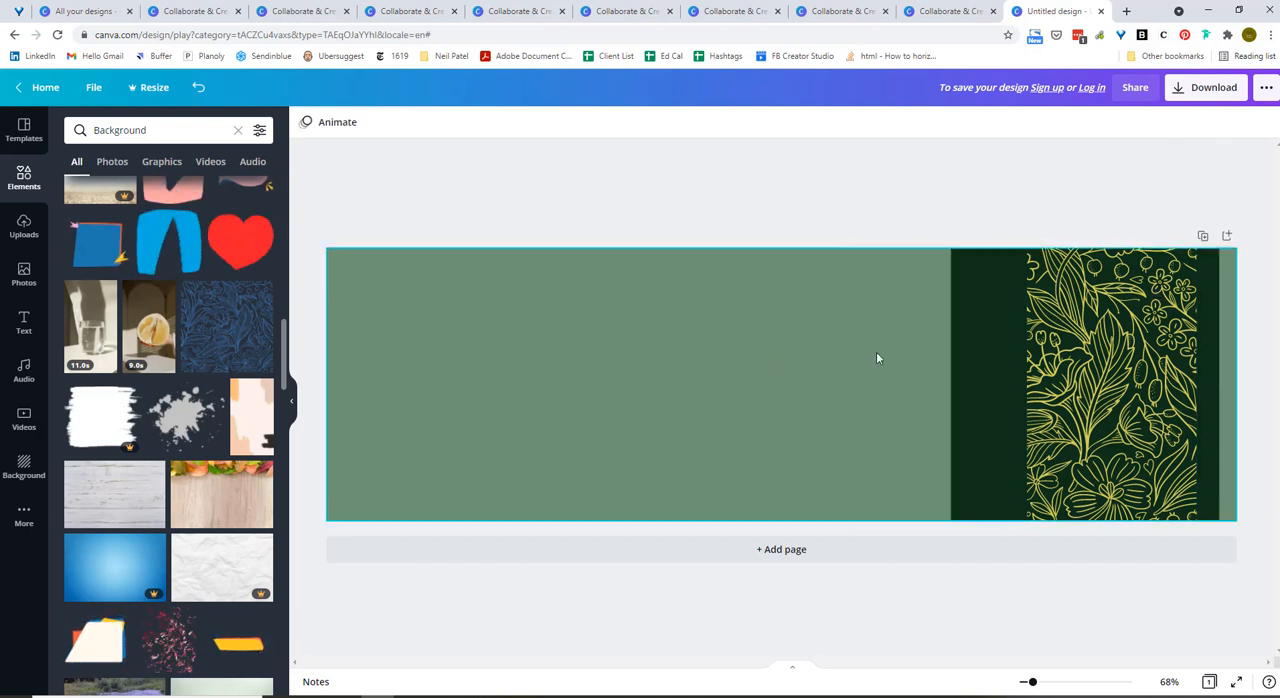
pyautogui.click(966, 364)
pyautogui.press('Delete')
# Try to enlarge the yellow floral strip to cover the whole banner, then delete it.
pyautogui.click(1057, 374)
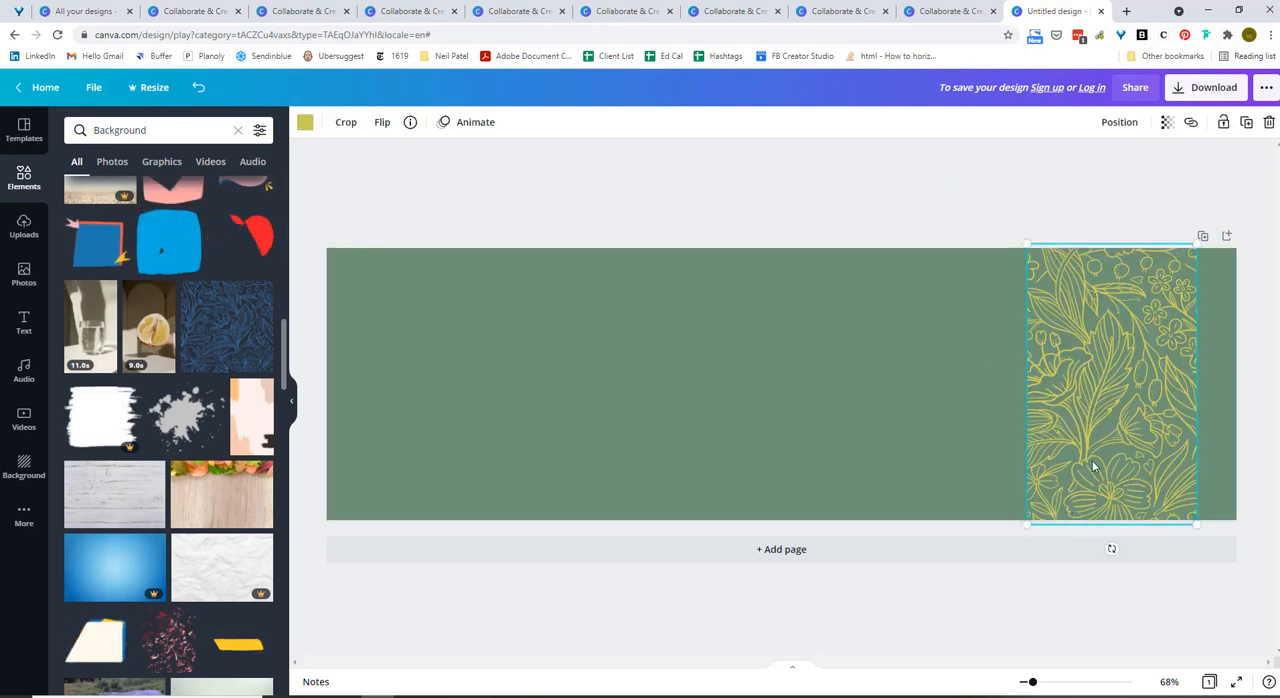
pyautogui.moveTo(1093, 466); pyautogui.dragTo(517, 464)
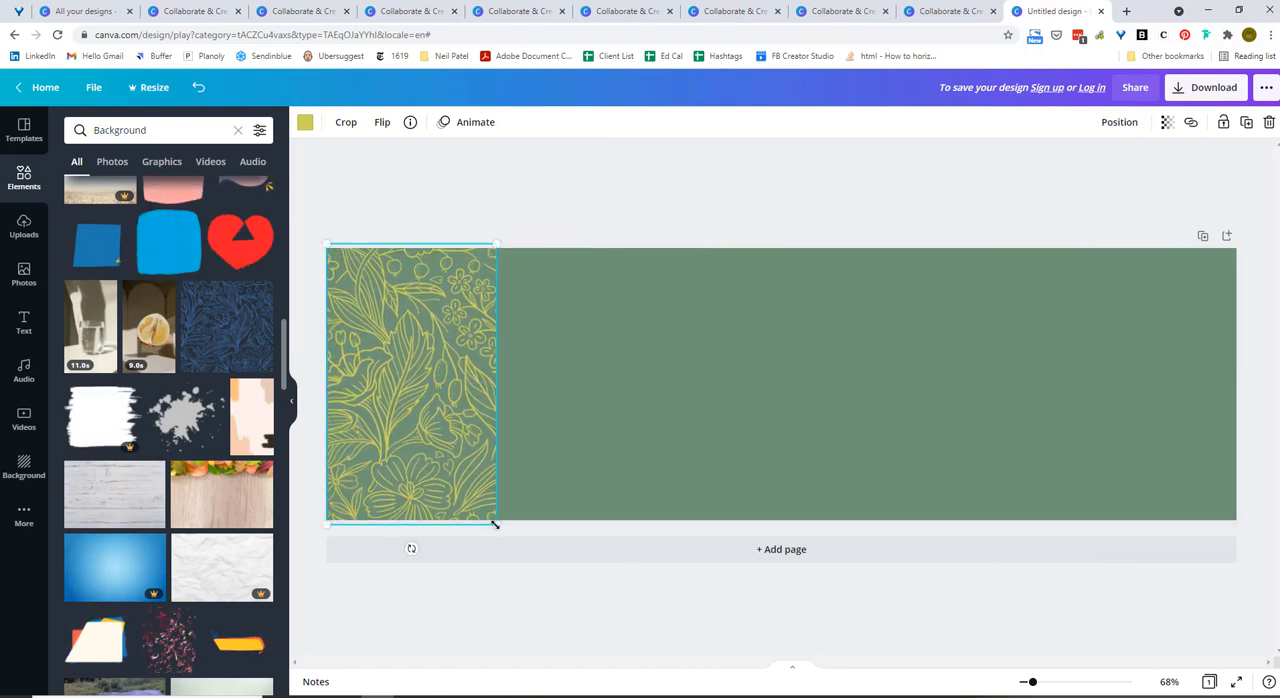
pyautogui.moveTo(494, 524); pyautogui.dragTo(1222, 602)
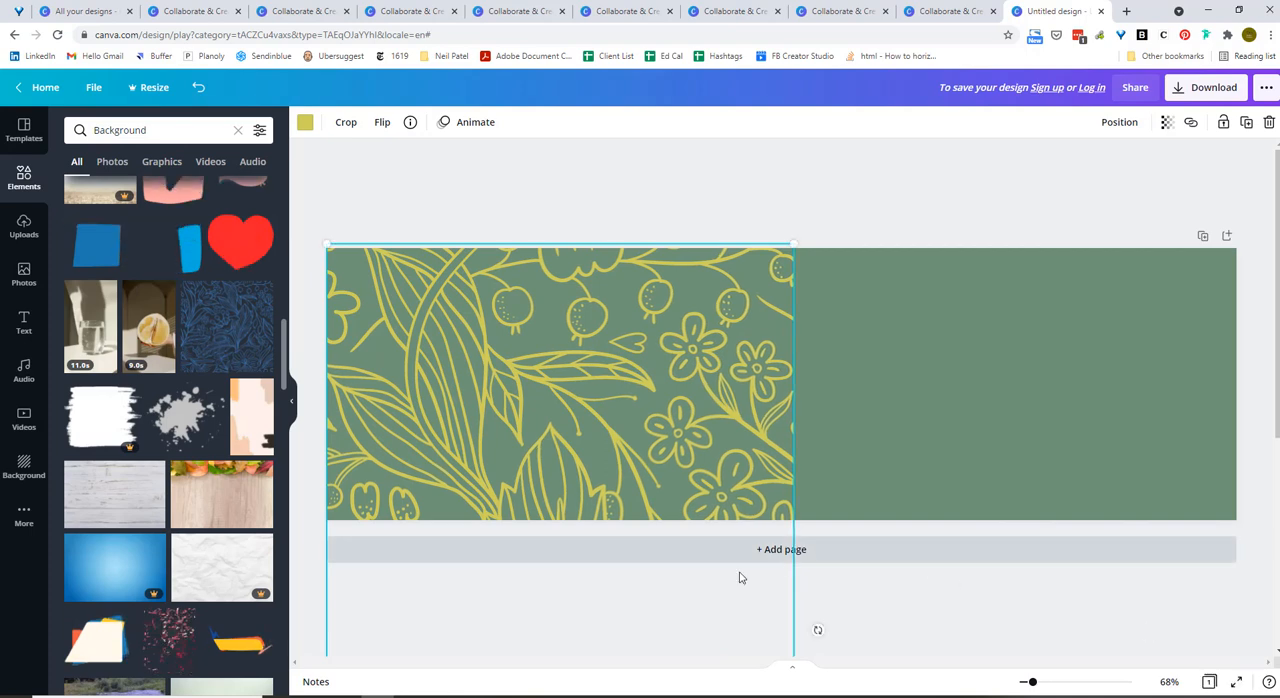
pyautogui.moveTo(717, 482); pyautogui.dragTo(1268, 336)
pyautogui.scroll(-3, 917, 428)
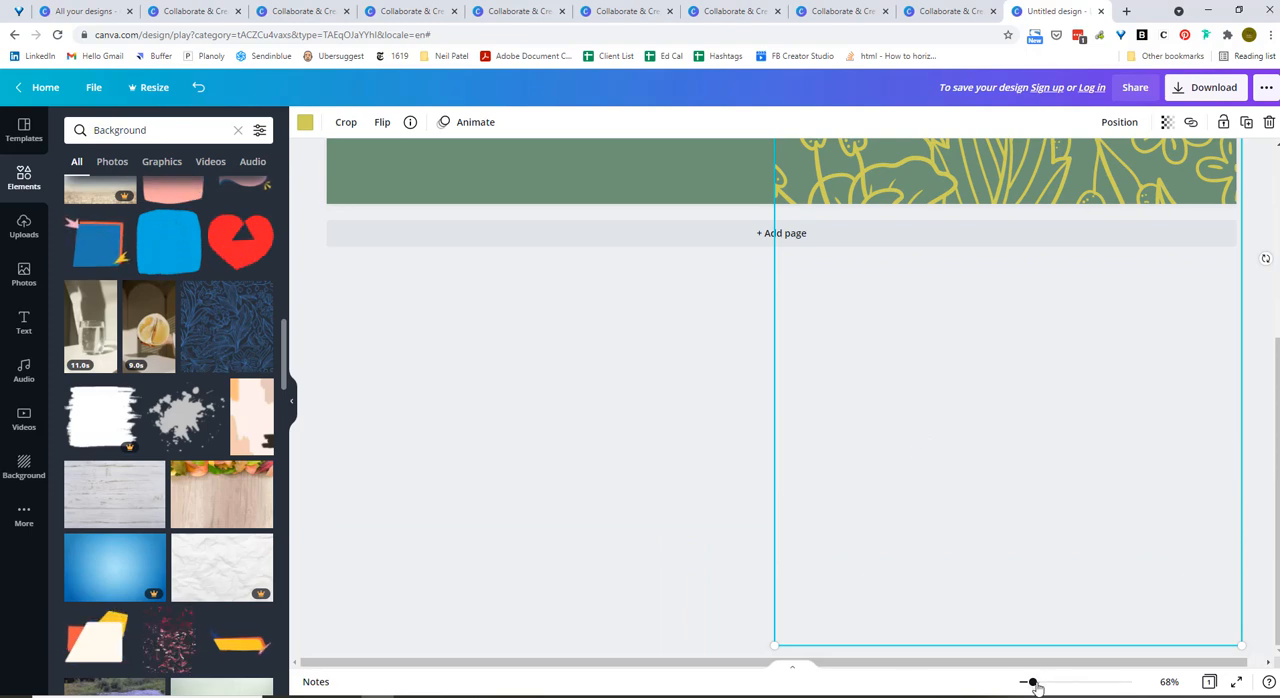
pyautogui.moveTo(1035, 686); pyautogui.dragTo(1027, 684)
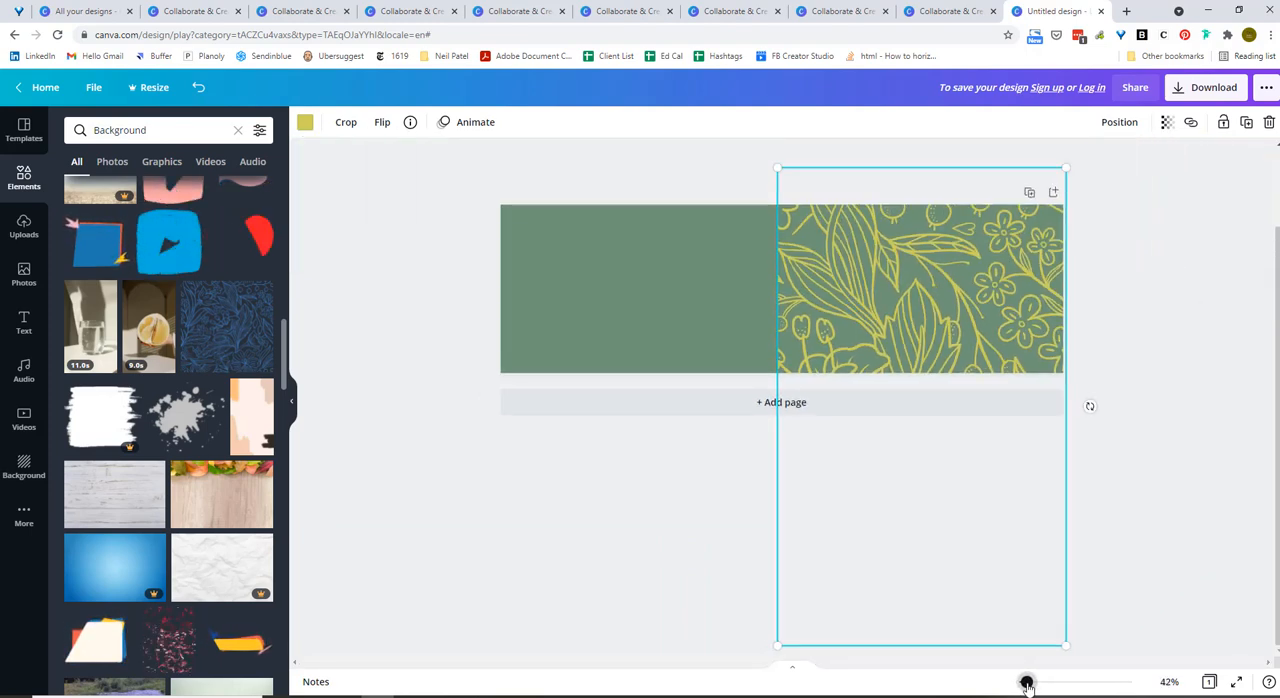
pyautogui.moveTo(777, 645); pyautogui.dragTo(66, 658)
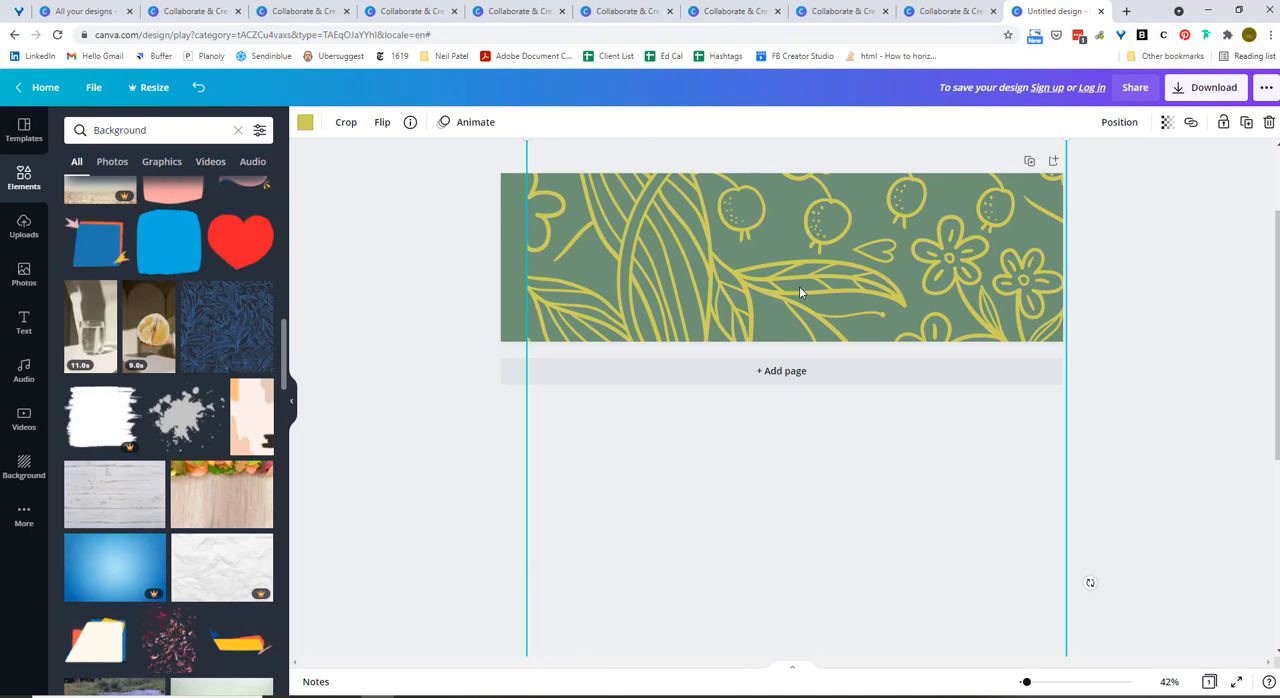
pyautogui.press('Delete')
# Add a fresh copy of the floral line pattern, enlarge it to nearly the banner's height and place it near the right end.
pyautogui.click(232, 335)
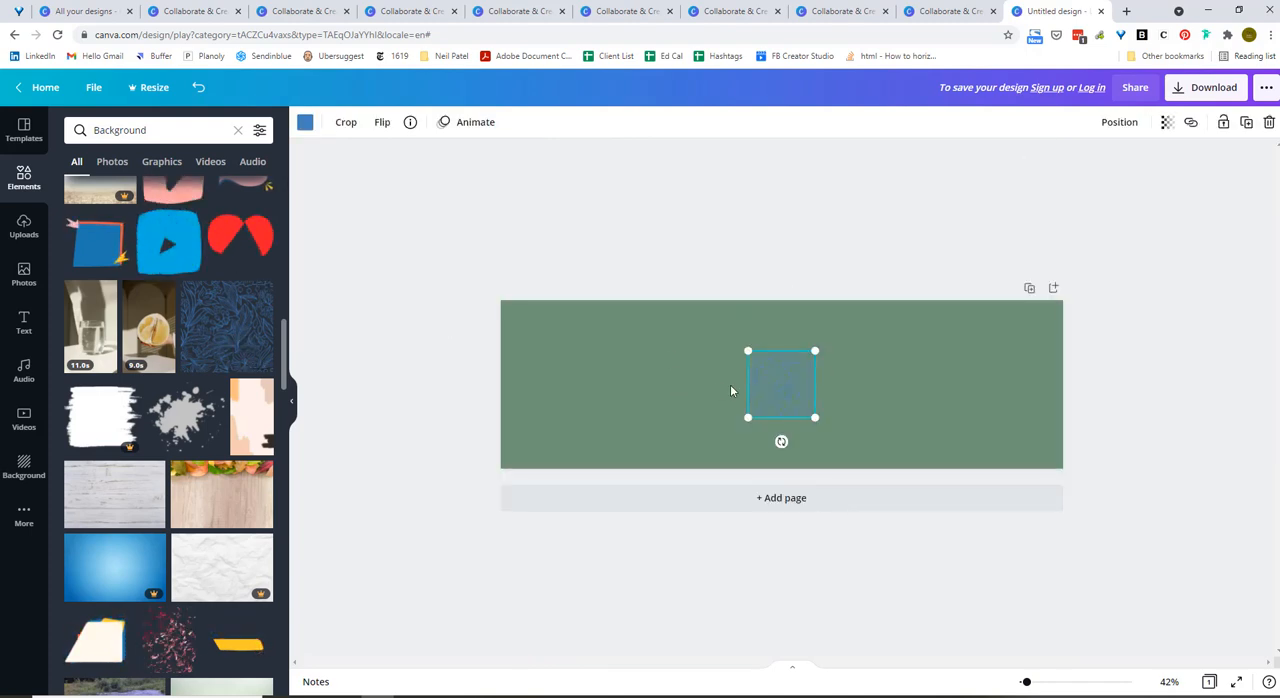
pyautogui.moveTo(816, 351); pyautogui.dragTo(890, 275)
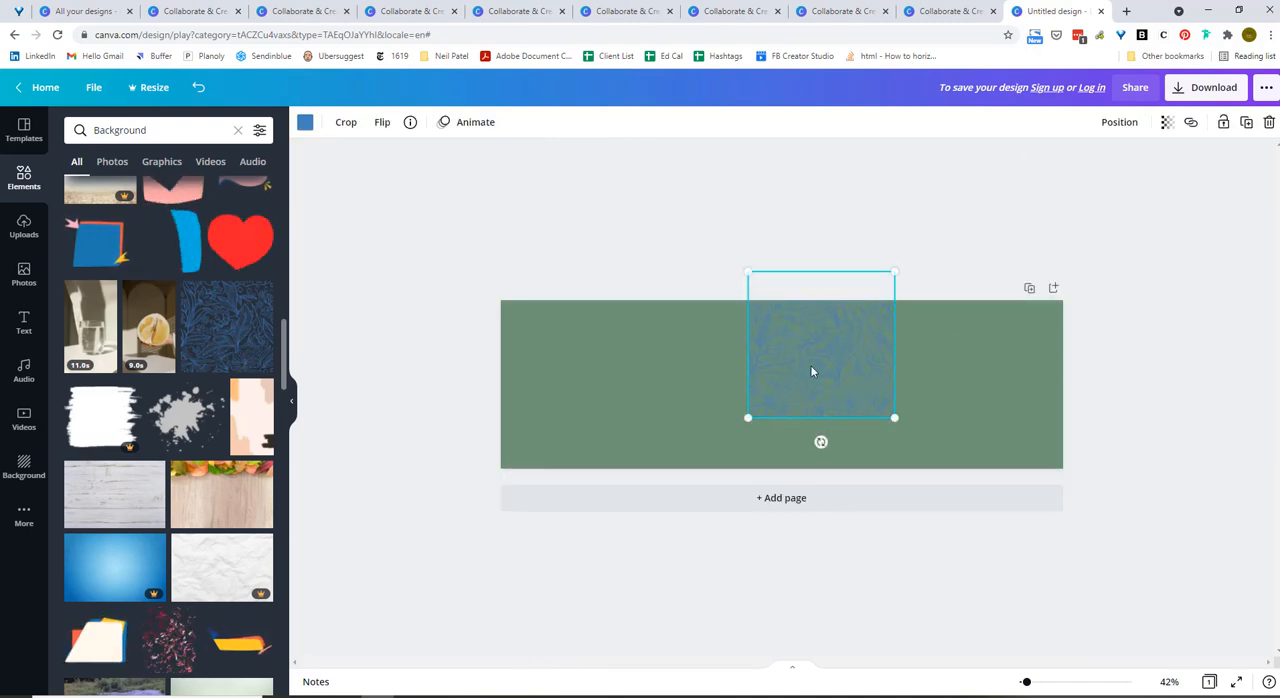
pyautogui.moveTo(811, 368); pyautogui.dragTo(947, 400)
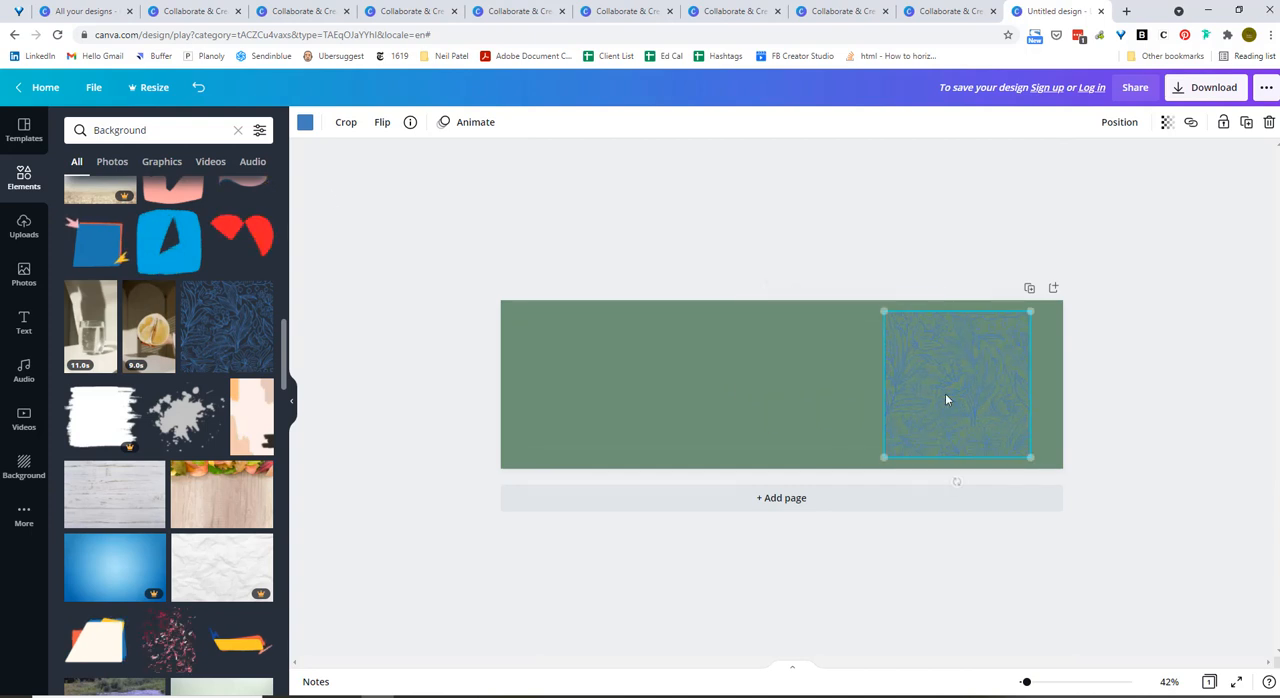
# Recolour the floral pattern with the yellow from the Green Lemons palette and place a duplicate flush against its left side.
pyautogui.click(305, 122)
pyautogui.click(79, 243)
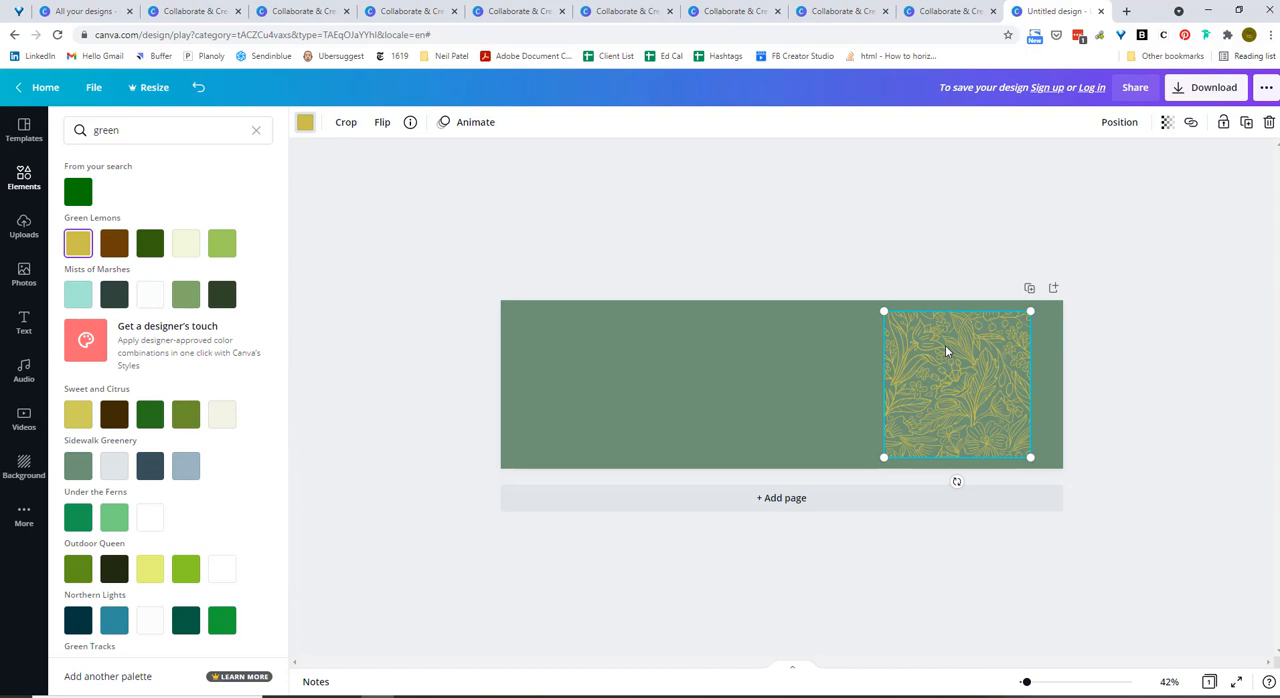
pyautogui.hotkey('ctrl', 'd')
pyautogui.moveTo(925, 393); pyautogui.dragTo(772, 380)
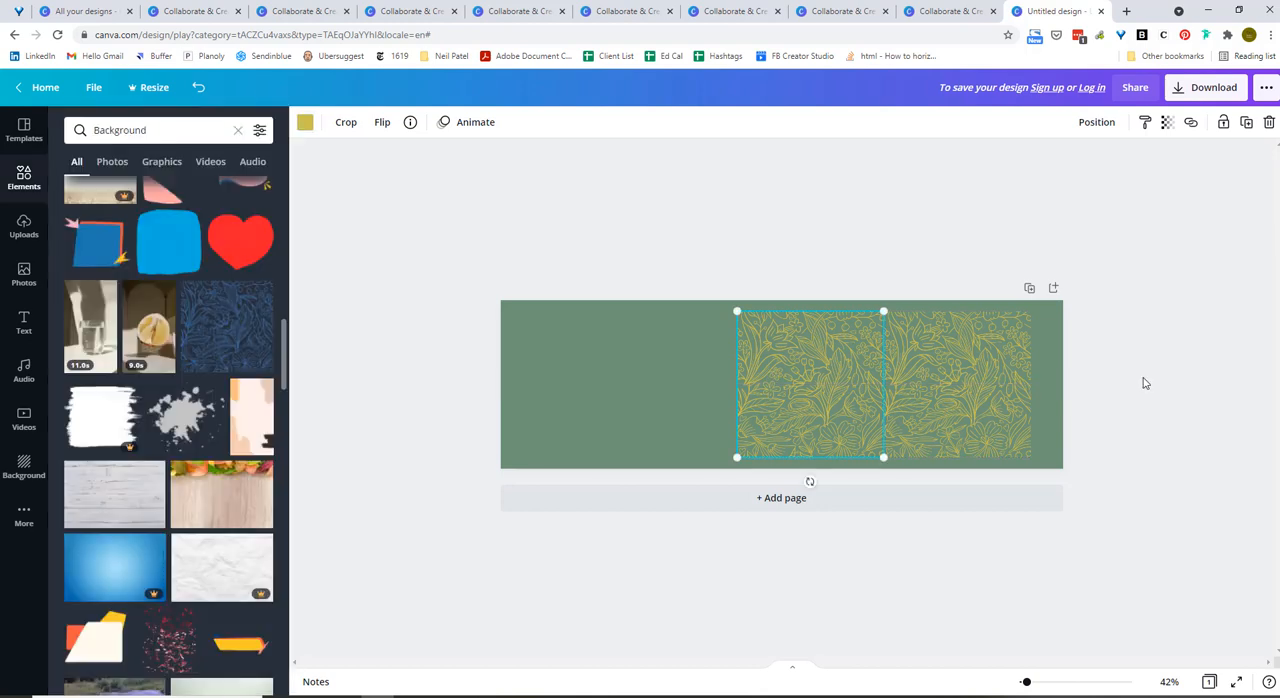
# Add two more copies of the yellow floral pattern side by side, continuing the row past the banner's left edge.
pyautogui.click(1040, 390)
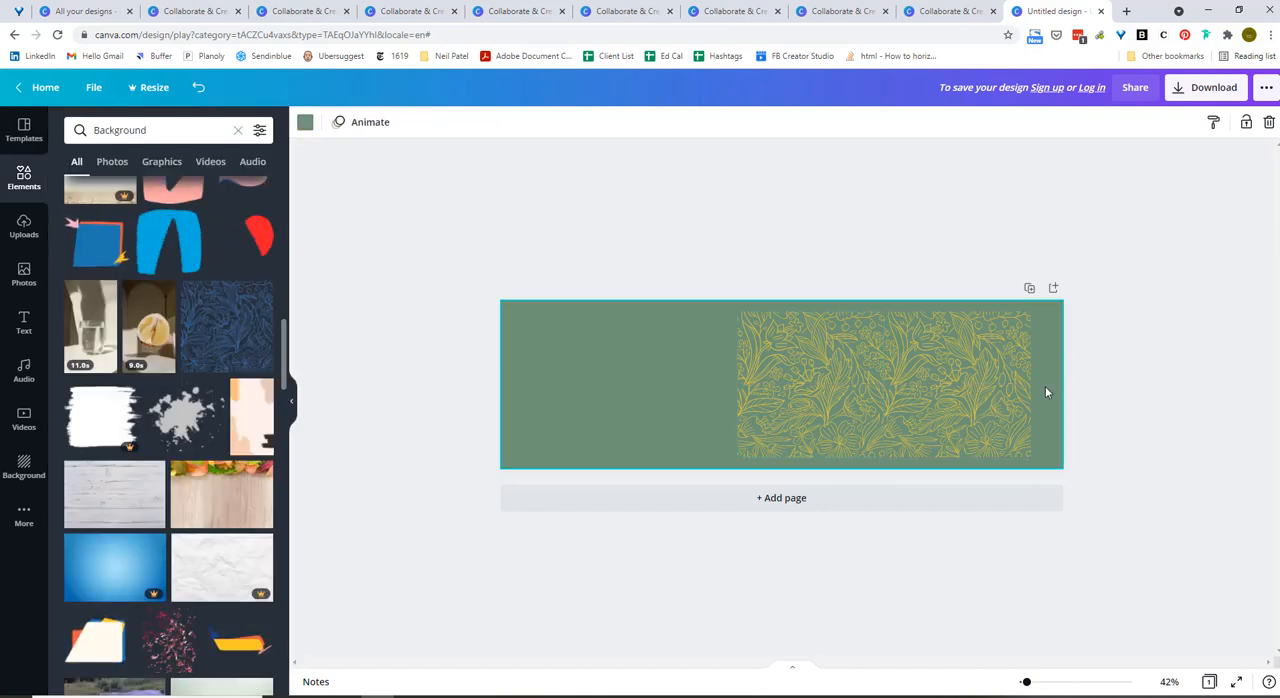
pyautogui.click(771, 390)
pyautogui.moveTo(771, 389); pyautogui.dragTo(630, 383)
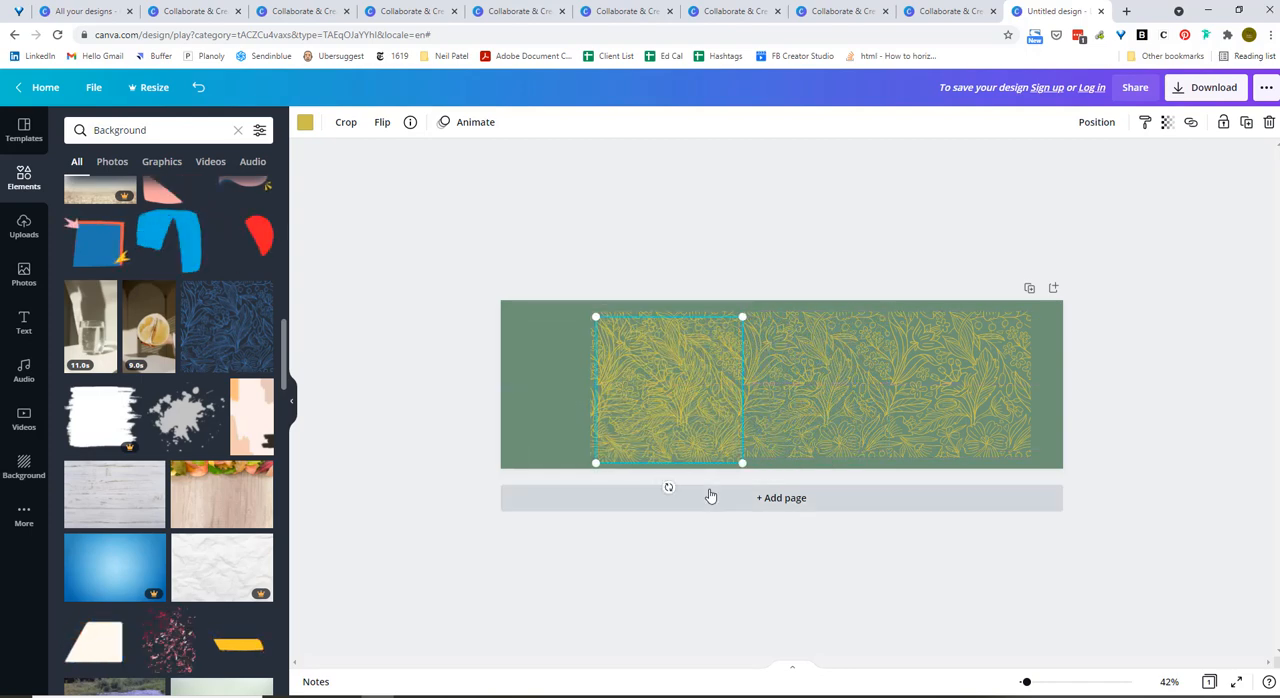
pyautogui.moveTo(674, 429); pyautogui.dragTo(522, 423)
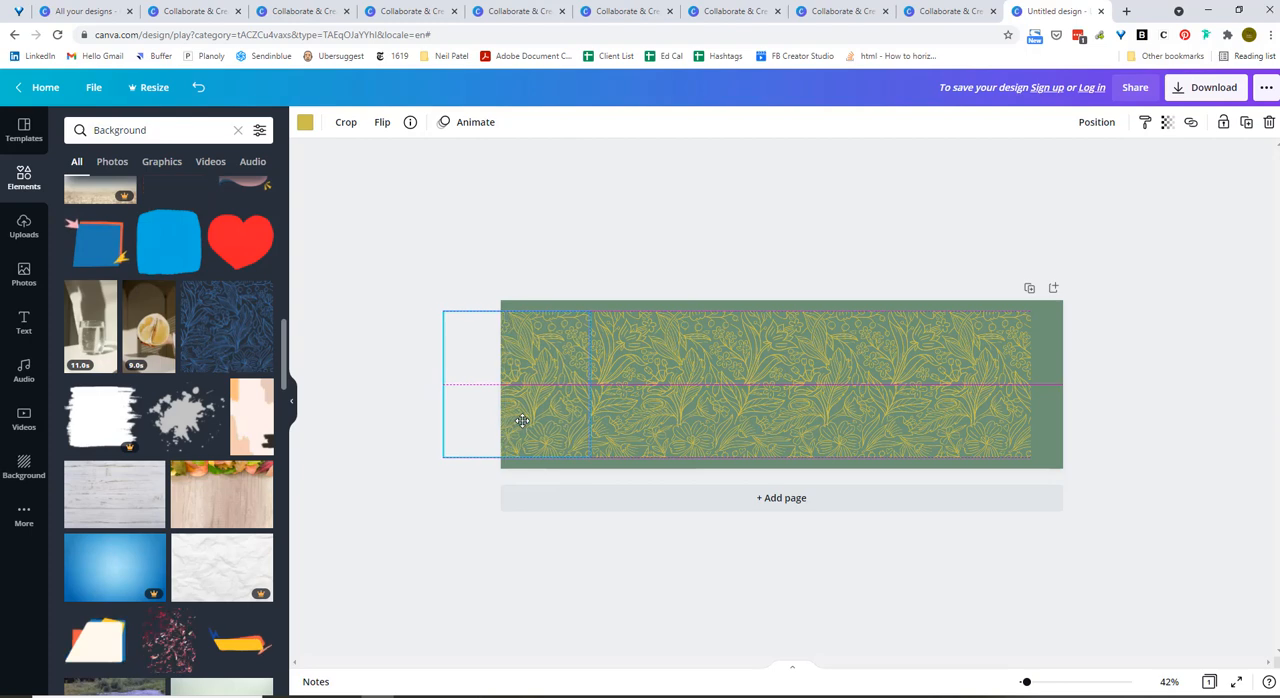
pyautogui.click(1138, 432)
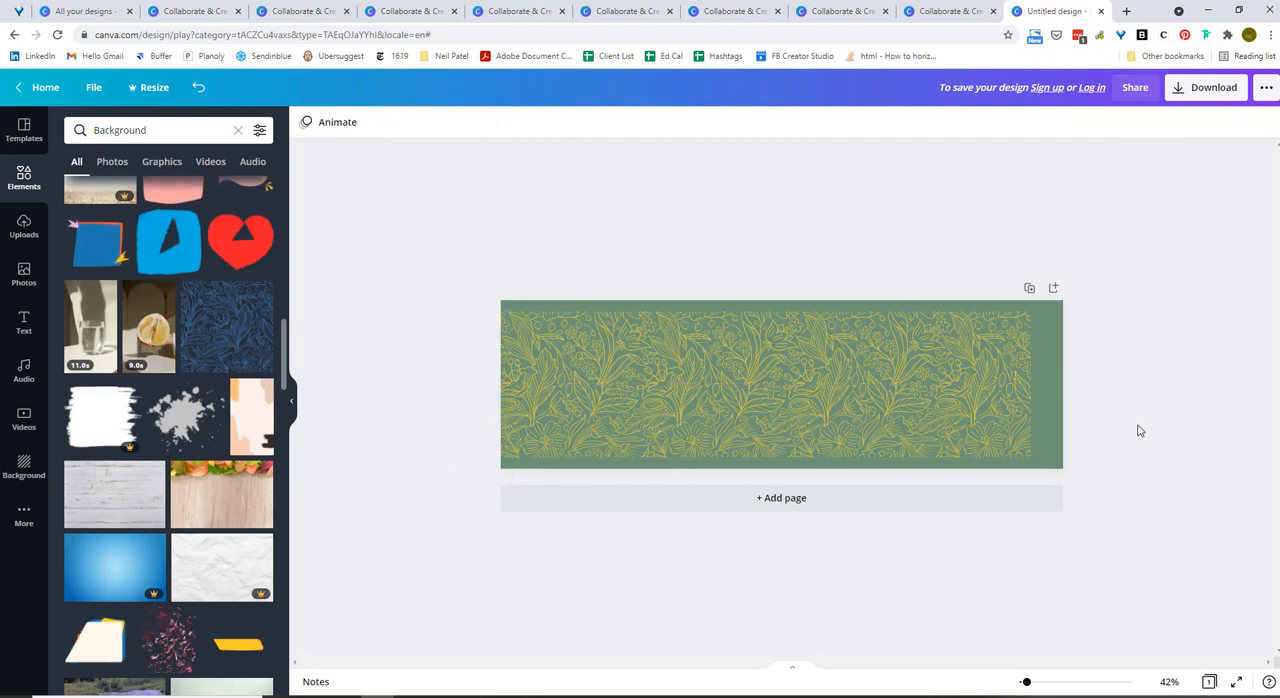
# Place another copy of the yellow floral pattern against the row's right end, filling the gap to the banner's right edge.
pyautogui.click(720, 390)
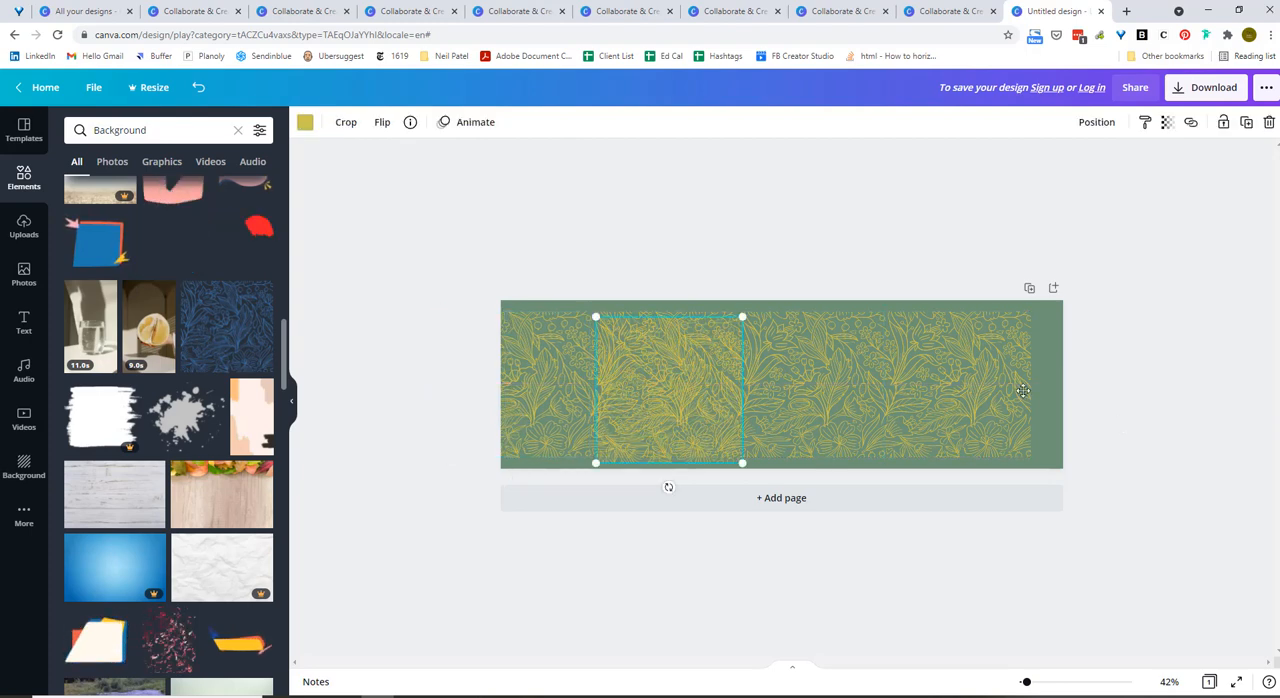
pyautogui.moveTo(731, 390); pyautogui.dragTo(1166, 386)
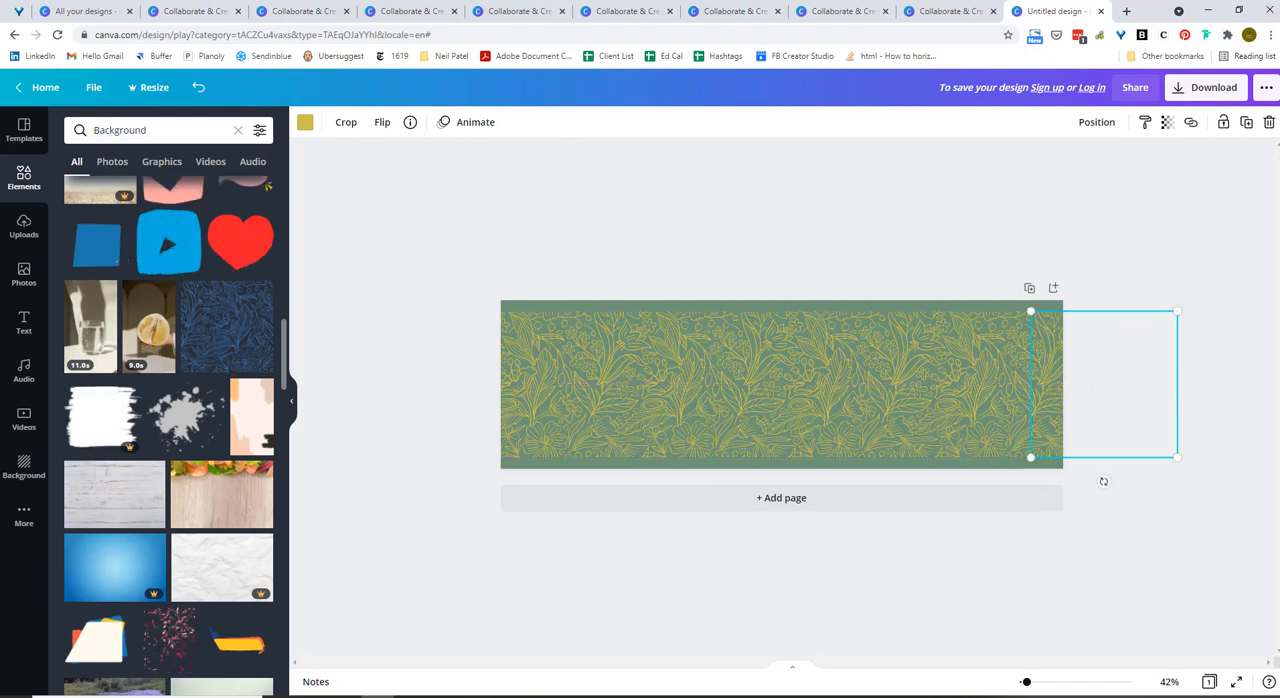
pyautogui.click(1103, 477)
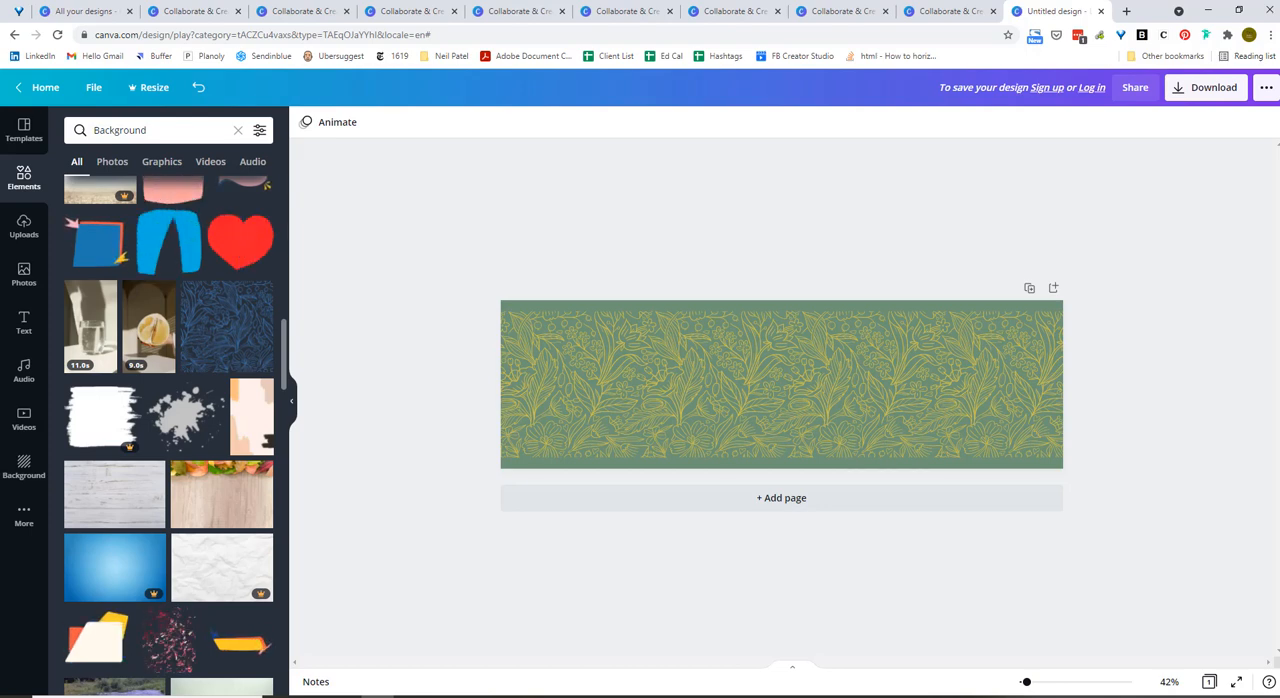
# Review the file types available for downloading the banner, keep PNG selected, and close the download options.
pyautogui.click(1215, 89)
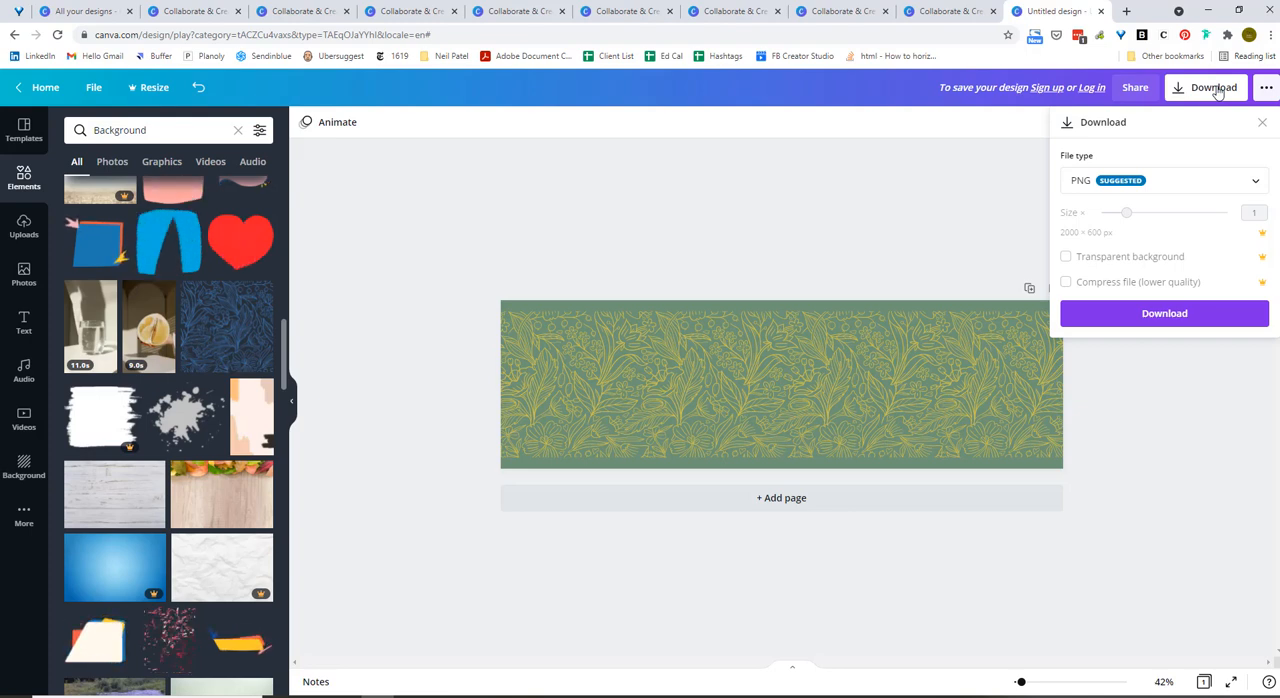
pyautogui.click(1223, 183)
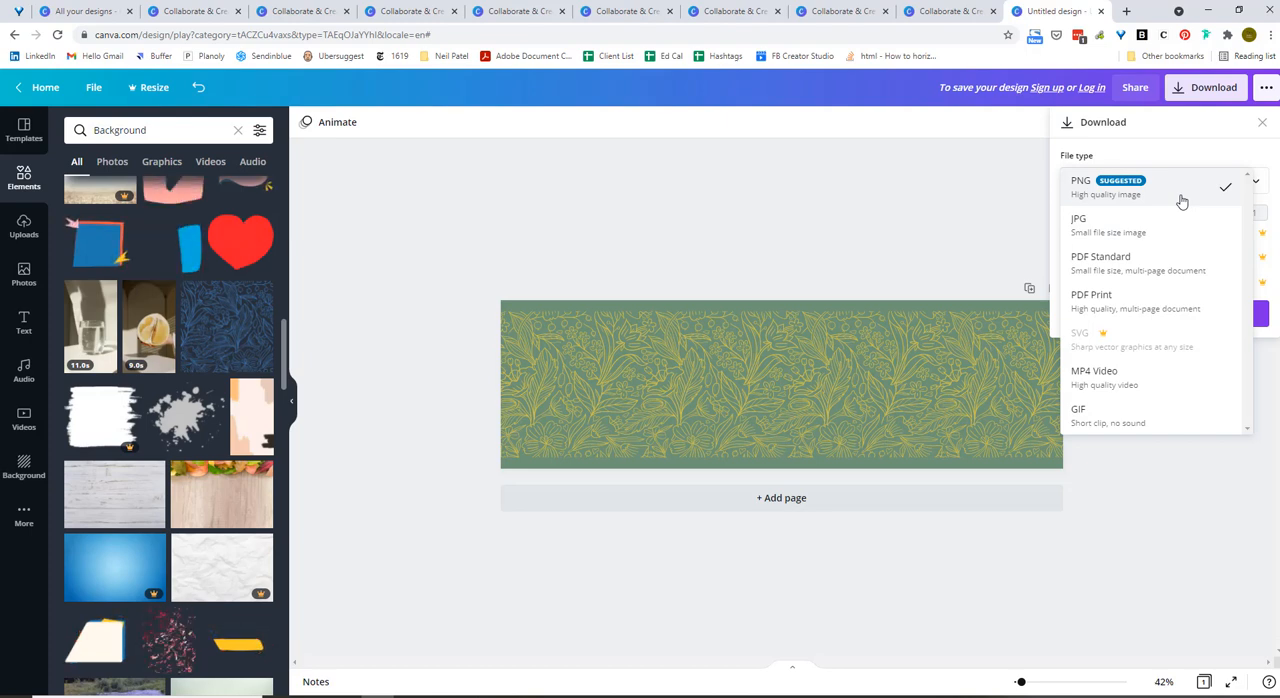
pyautogui.click(1181, 197)
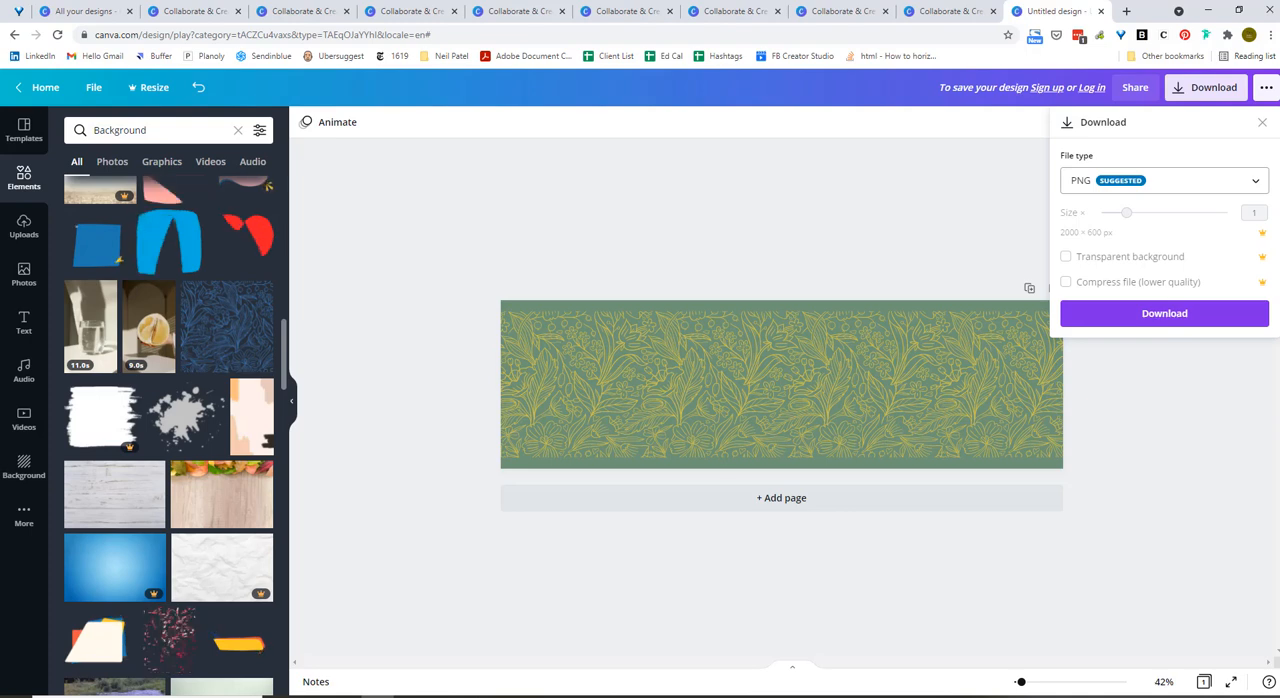
pyautogui.press('Escape')
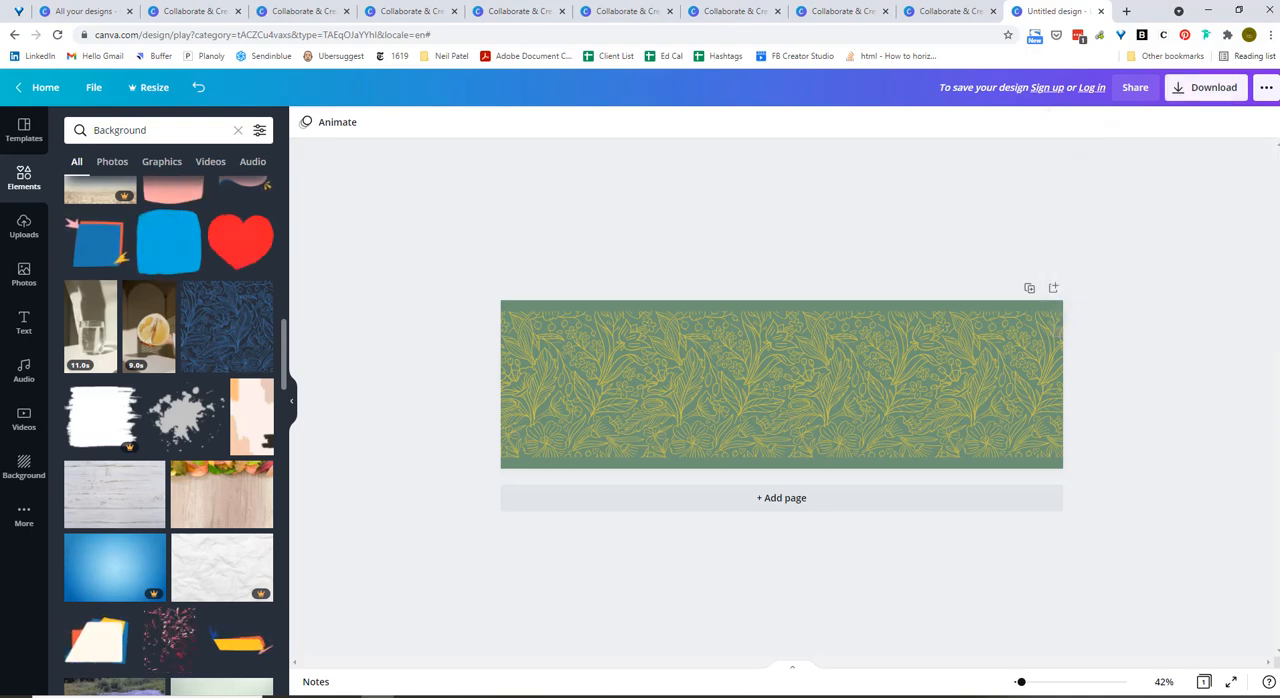